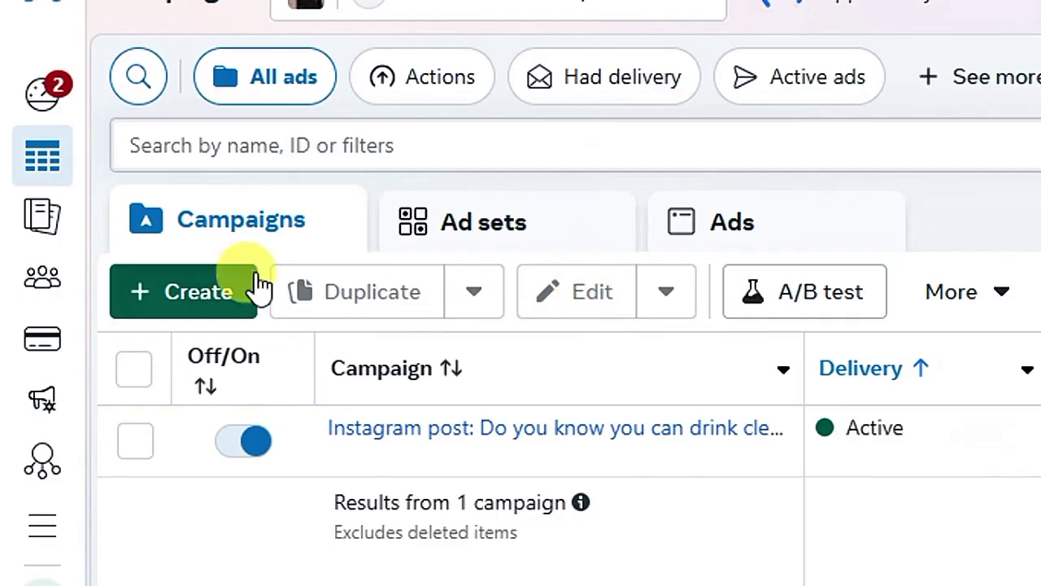
# - Create a new campaign with the Engagement objective and the Manual engagement campaign setup
pyautogui.click(166, 305)
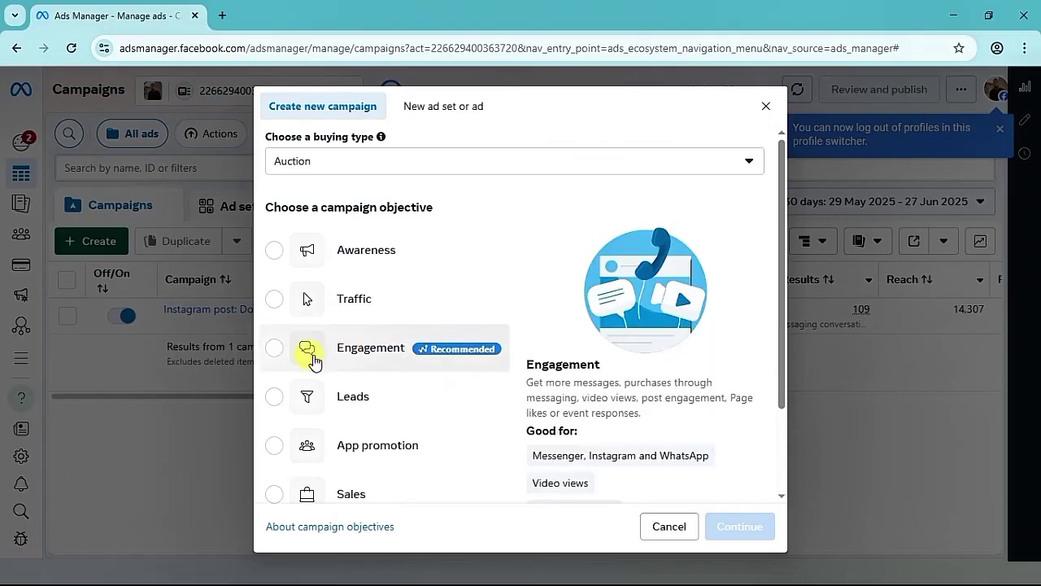
pyautogui.click(274, 348)
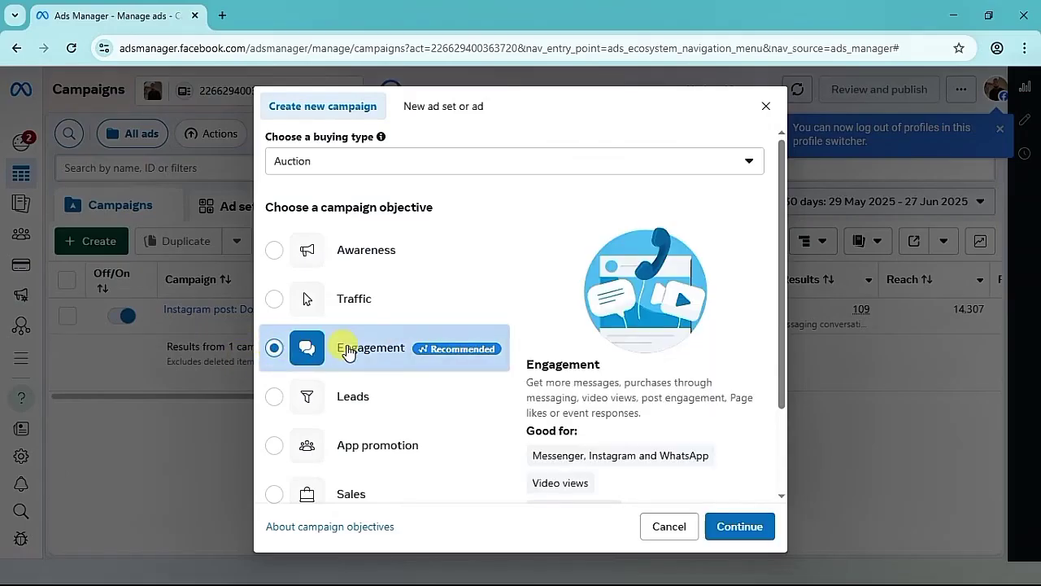
pyautogui.click(736, 527)
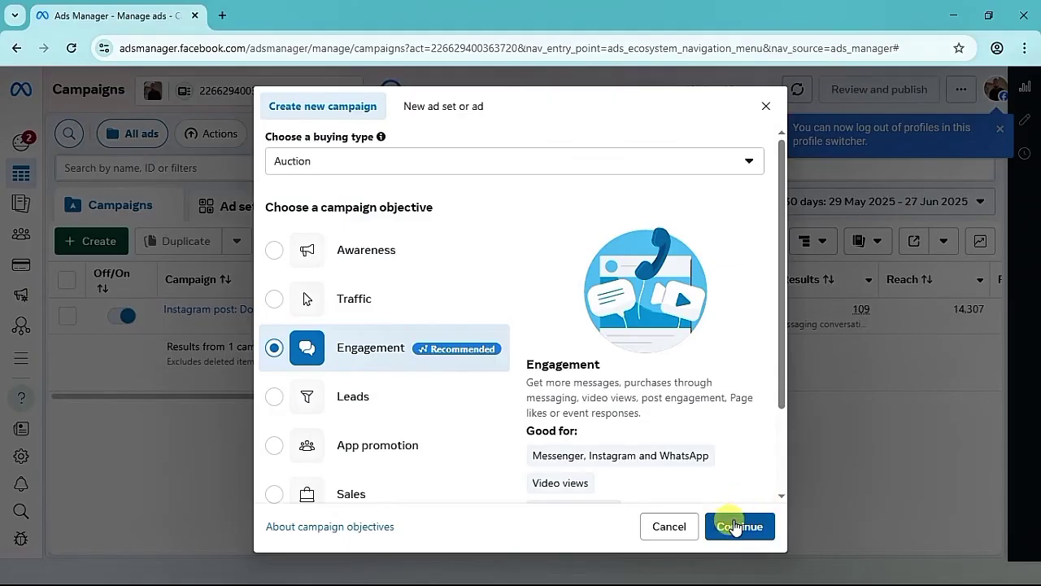
pyautogui.click(389, 429)
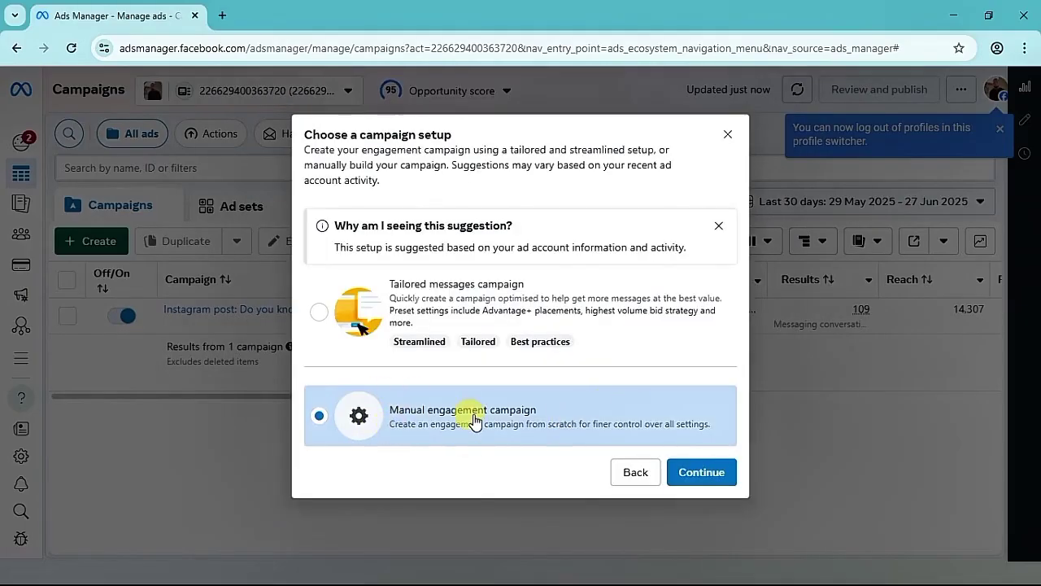
pyautogui.click(310, 420)
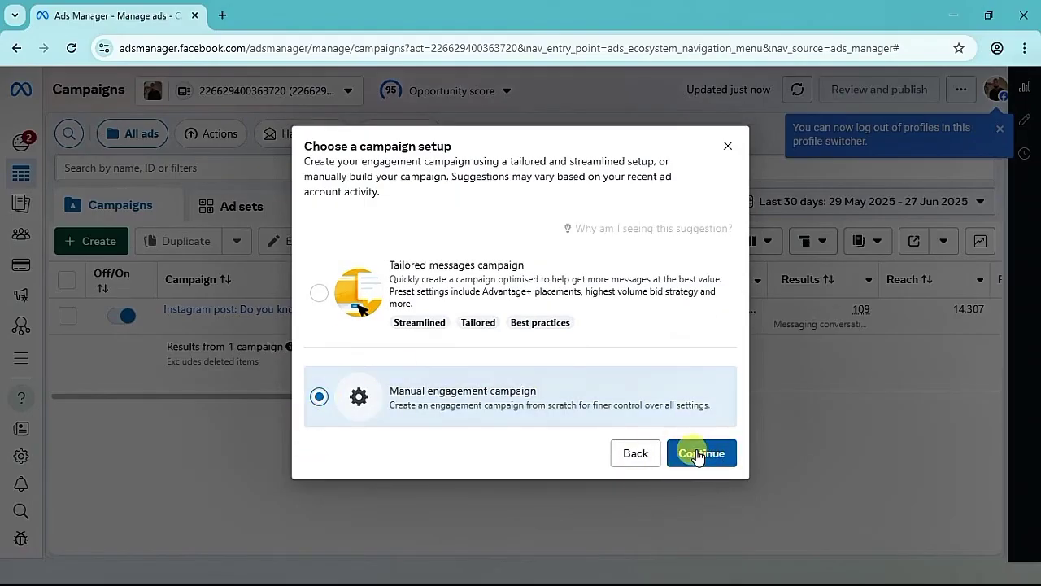
pyautogui.click(698, 452)
# - Rename the default campaign and its ad set both to 'whatsapp ad'
pyautogui.moveTo(444, 196); pyautogui.dragTo(328, 199)
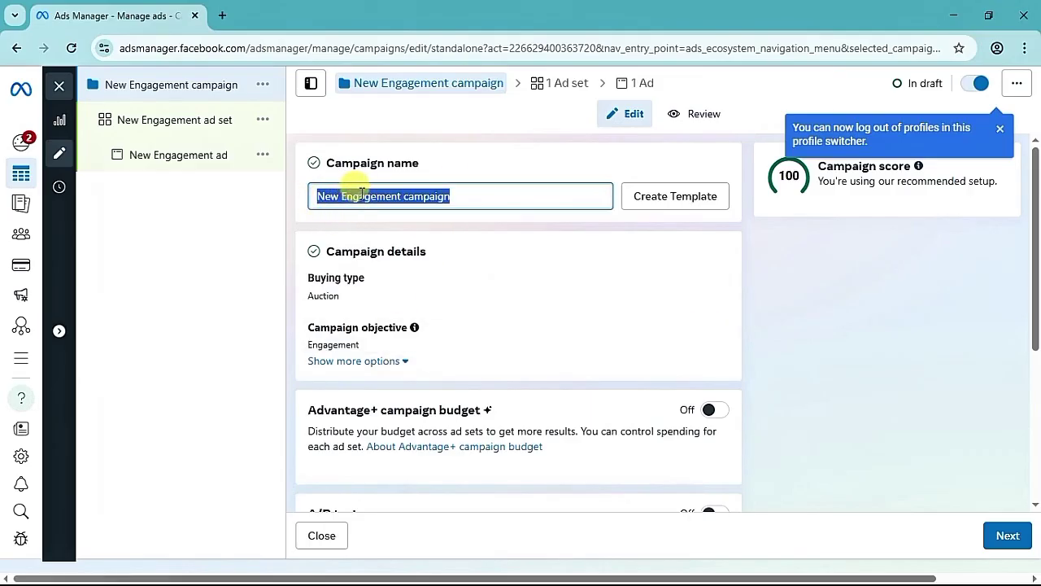
pyautogui.write('whatsapp ad')
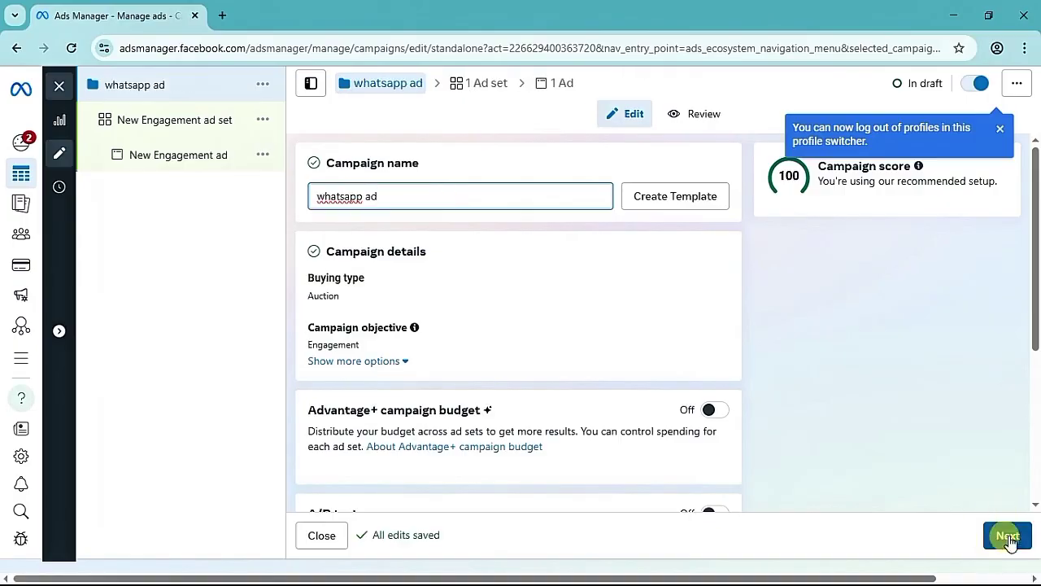
pyautogui.click(1006, 537)
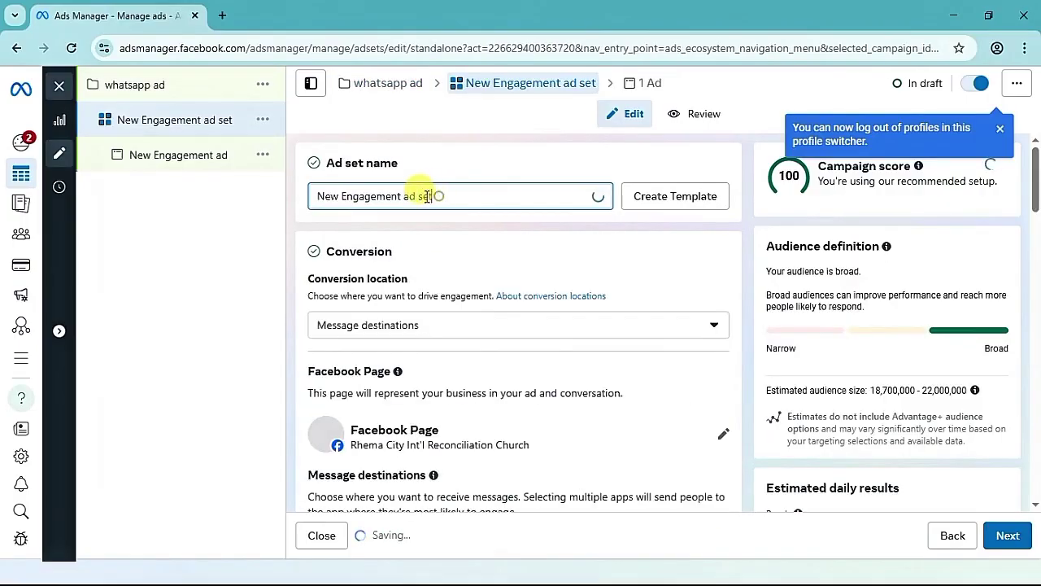
pyautogui.moveTo(427, 196); pyautogui.dragTo(314, 196)
pyautogui.rightClick(362, 195)
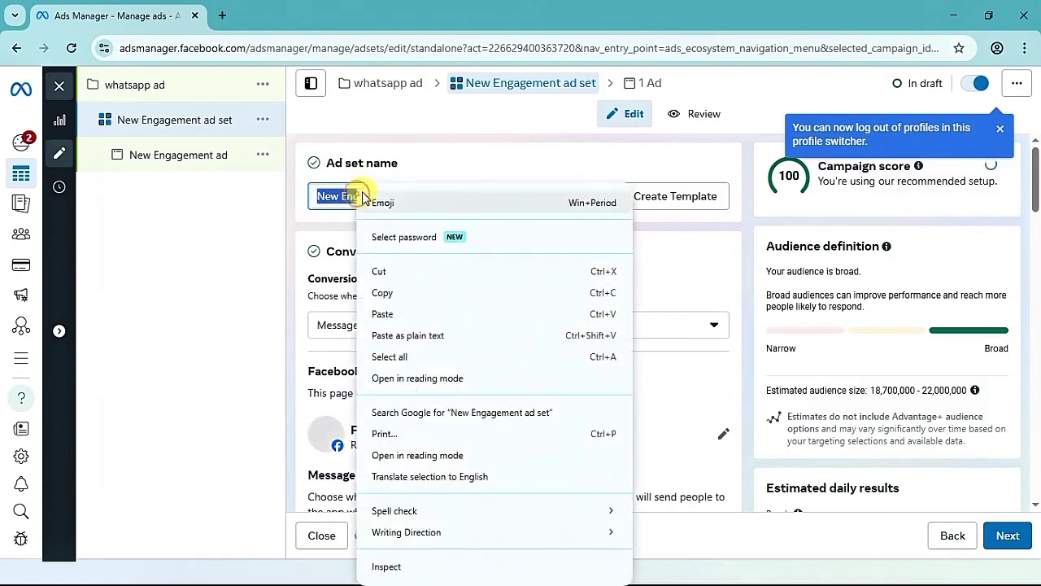
pyautogui.click(382, 314)
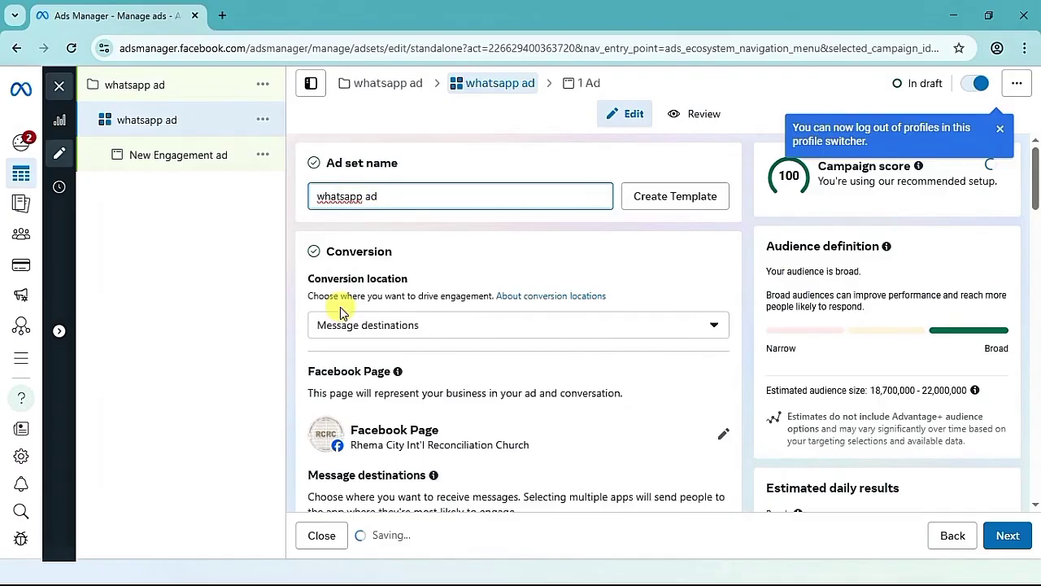
pyautogui.scroll(-1, 341, 341)
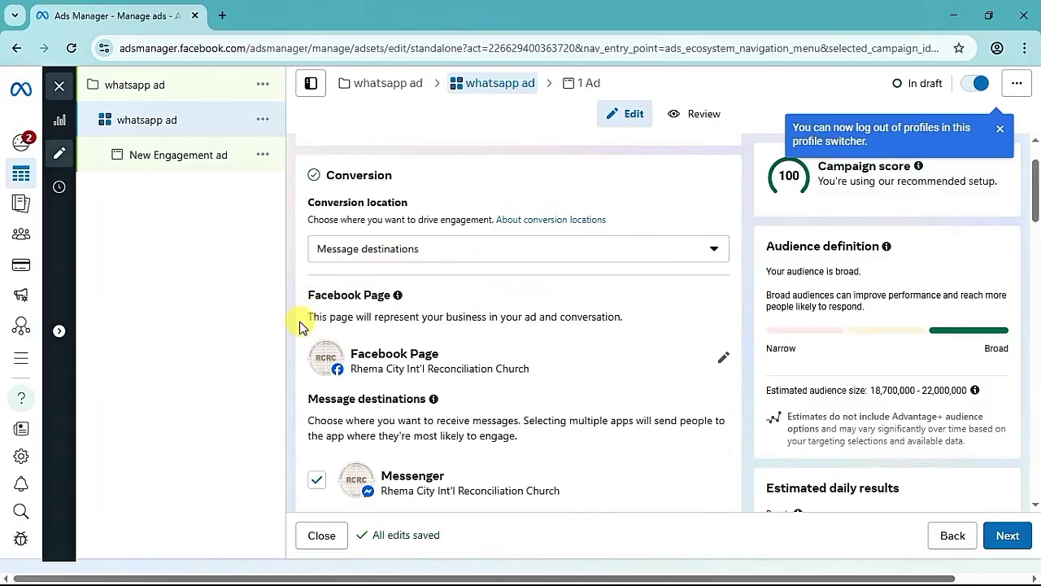
pyautogui.scroll(-1, 296, 325)
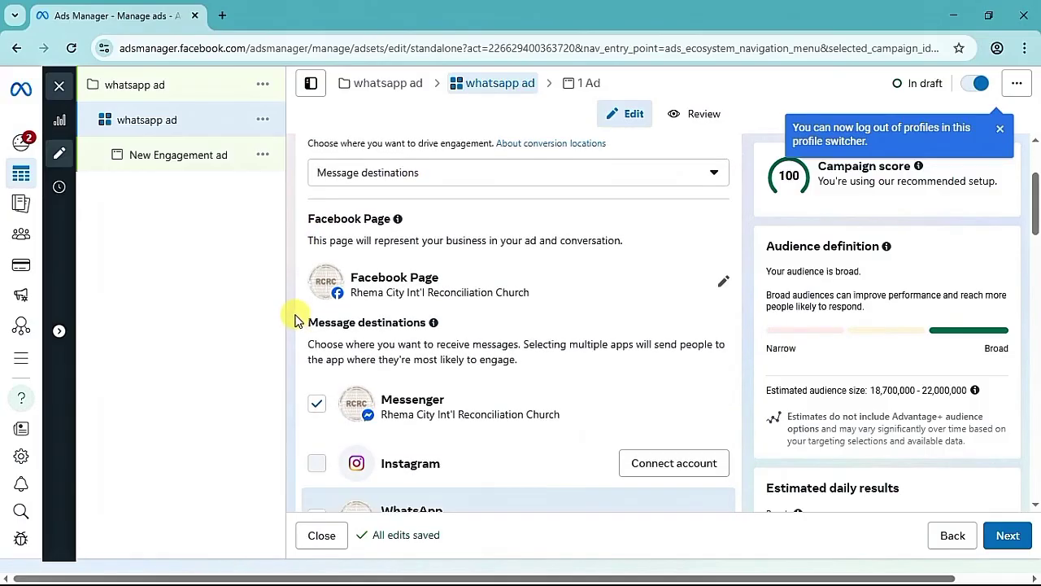
pyautogui.scroll(1, 296, 308)
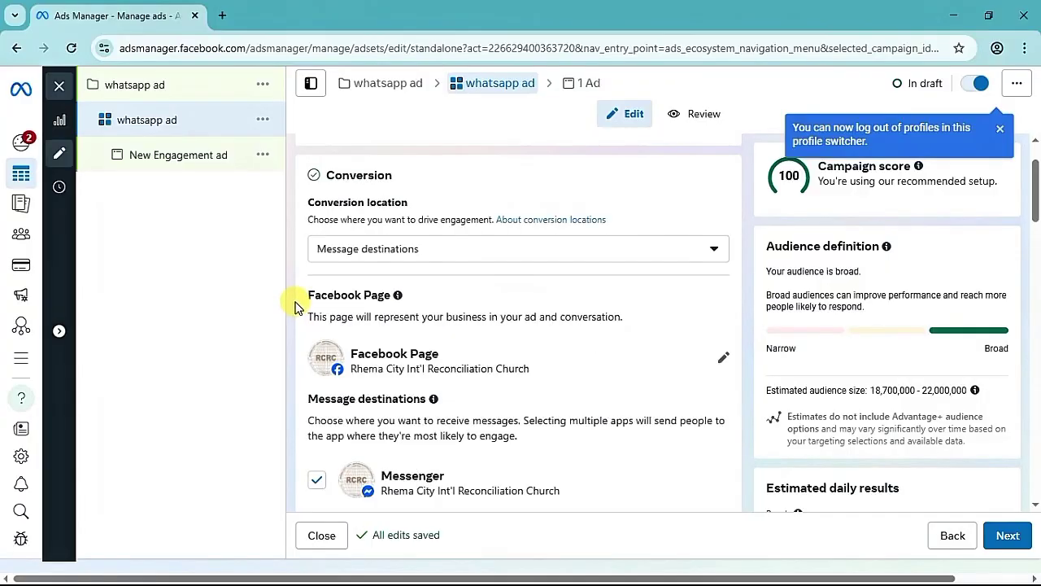
pyautogui.scroll(-1, 296, 307)
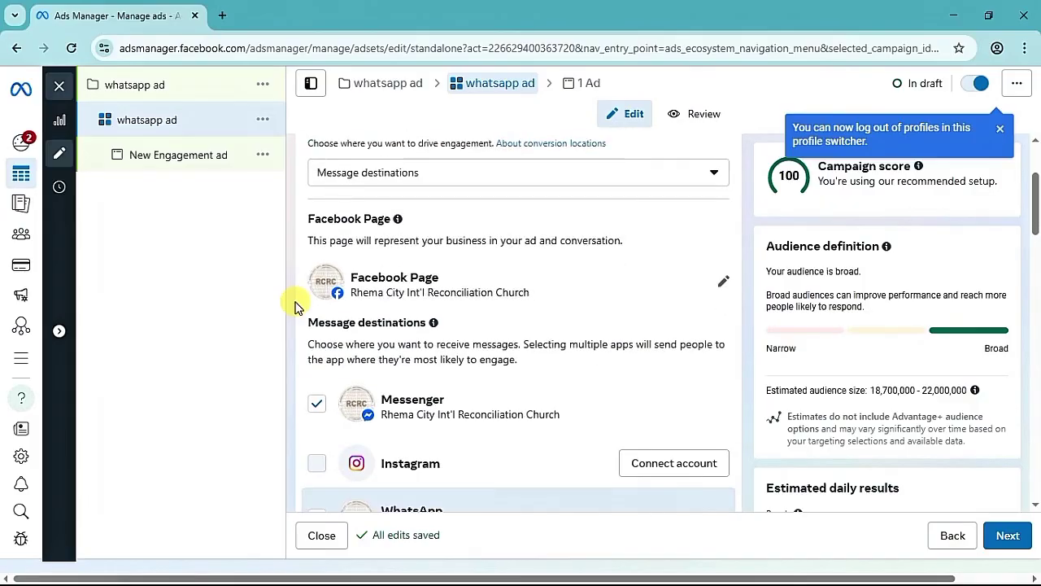
pyautogui.scroll(2, 295, 308)
pyautogui.scroll(-3, 295, 309)
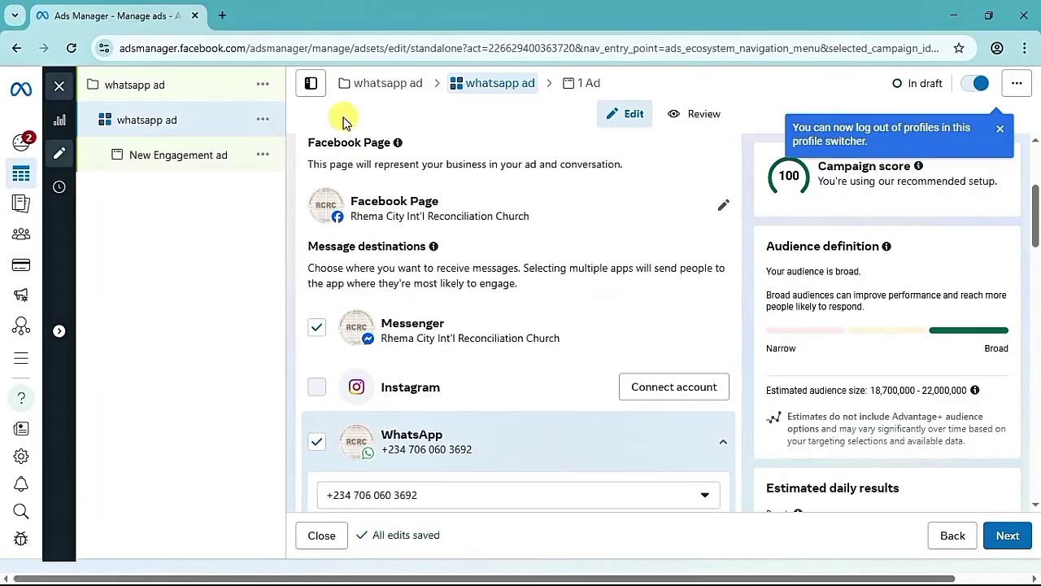
pyautogui.click(724, 209)
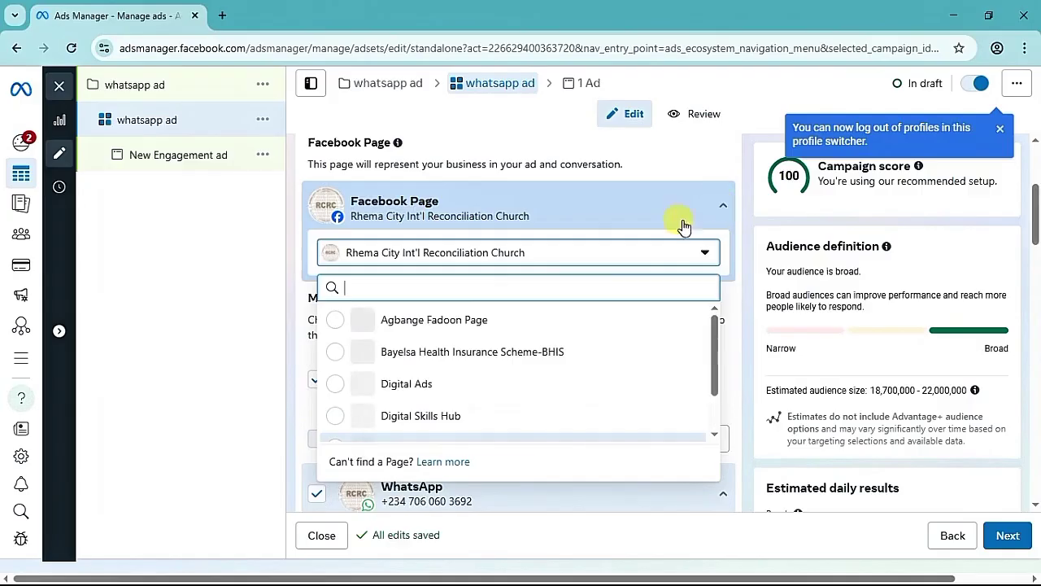
pyautogui.scroll(-2, 429, 423)
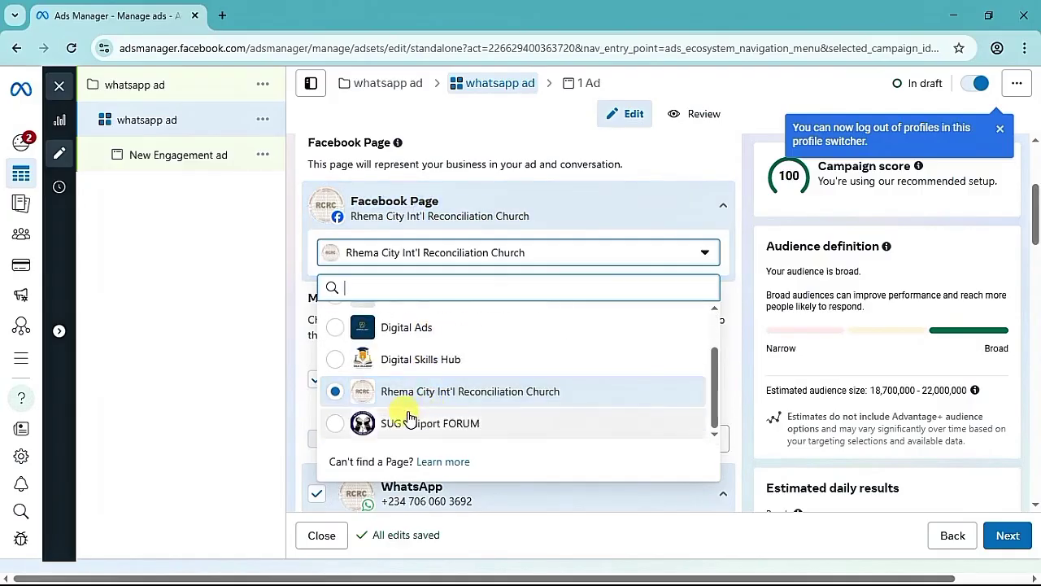
pyautogui.scroll(2, 399, 407)
pyautogui.scroll(-2, 331, 285)
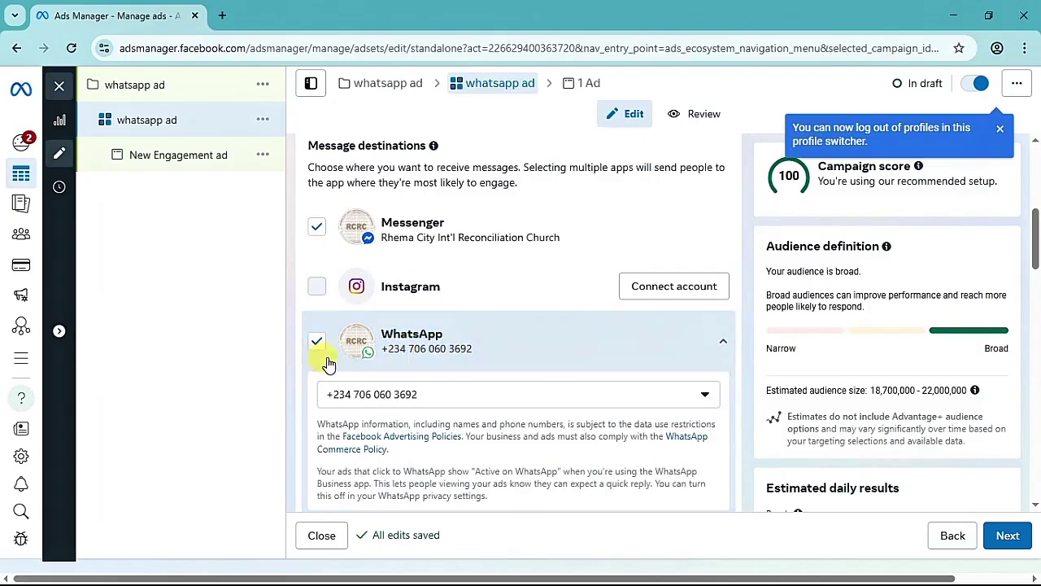
# - Untick Messenger so WhatsApp is the sole message destination, then review the ₦995.00 budget
pyautogui.click(316, 227)
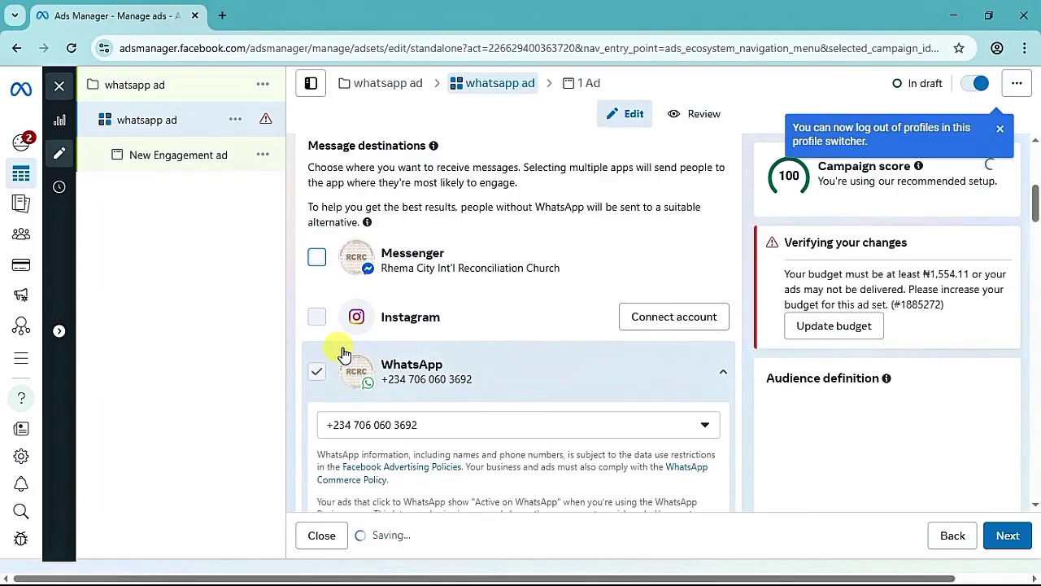
pyautogui.scroll(-5, 294, 383)
pyautogui.scroll(5, 294, 382)
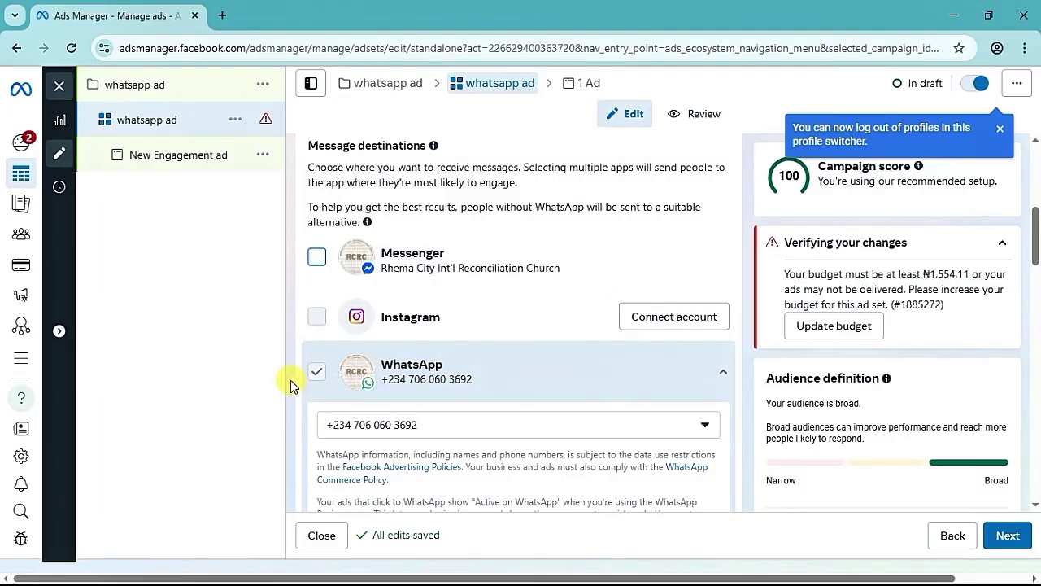
pyautogui.scroll(-1, 293, 391)
pyautogui.scroll(-1, 294, 390)
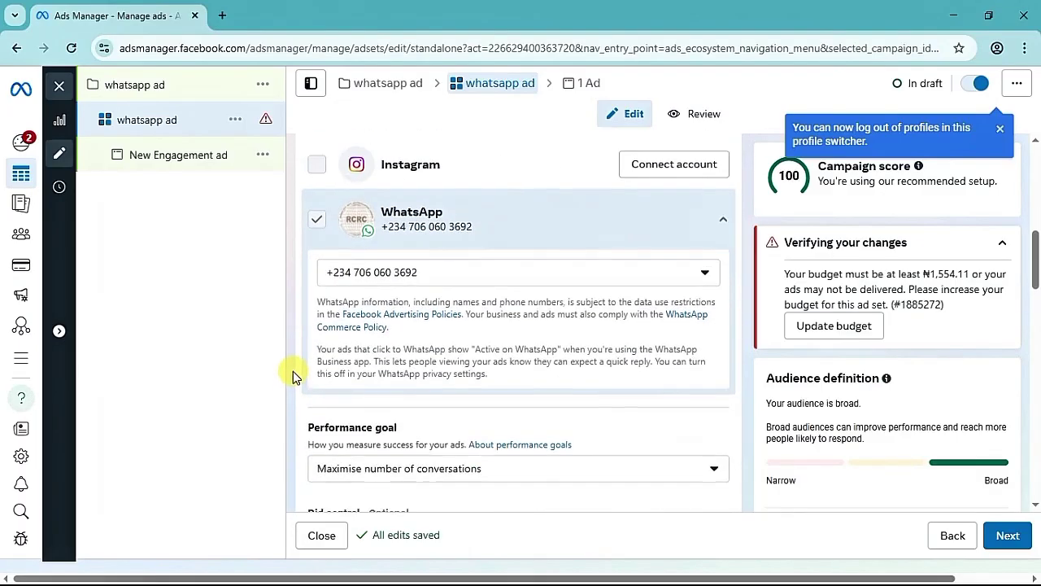
pyautogui.scroll(2, 297, 383)
pyautogui.scroll(-3, 296, 392)
pyautogui.scroll(-1, 305, 392)
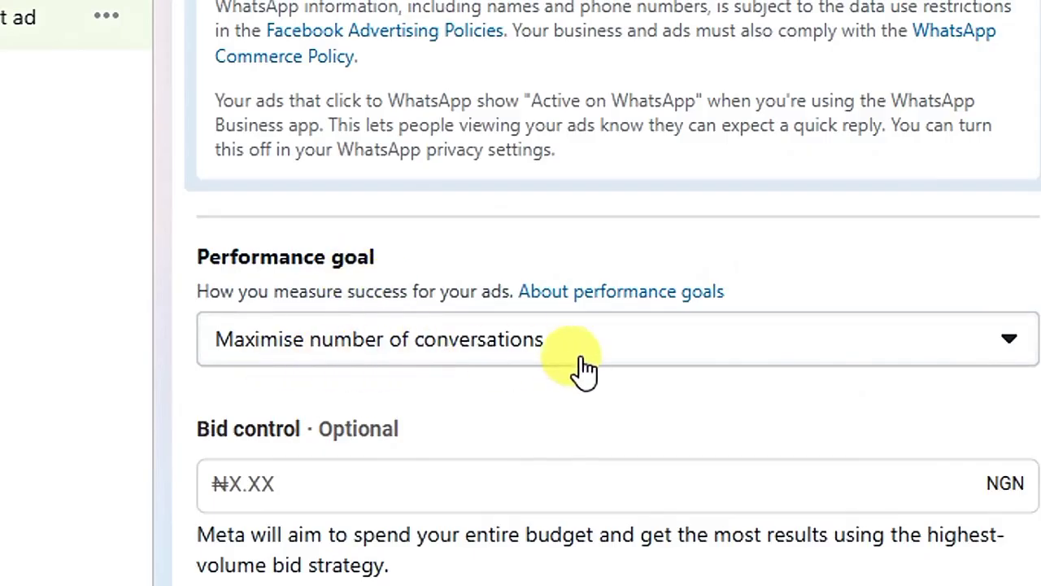
pyautogui.scroll(-2, 344, 339)
pyautogui.scroll(2, 277, 399)
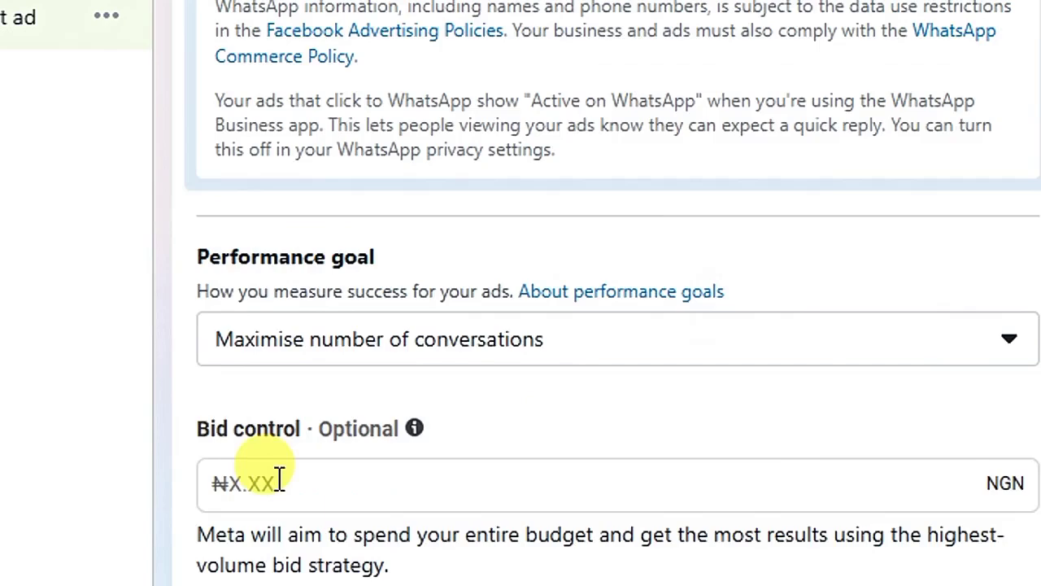
pyautogui.scroll(-3, 279, 481)
pyautogui.scroll(-1, 286, 177)
pyautogui.scroll(-4, 351, 484)
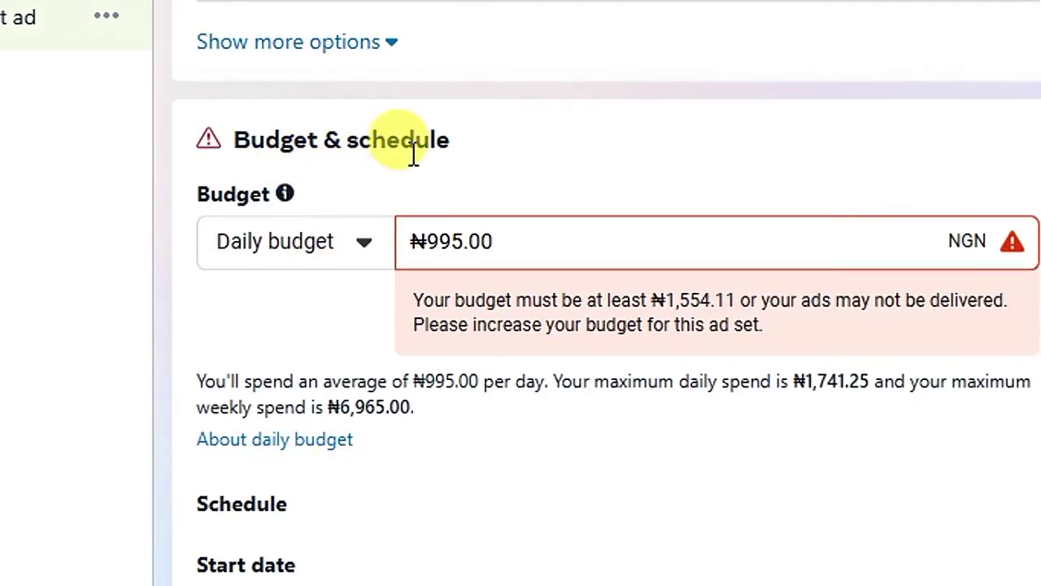
# - Change the ad set's daily budget from 995 to 3000
pyautogui.click(465, 241)
pyautogui.press('BackSpace')
pyautogui.press('BackSpace')
pyautogui.press('BackSpace')
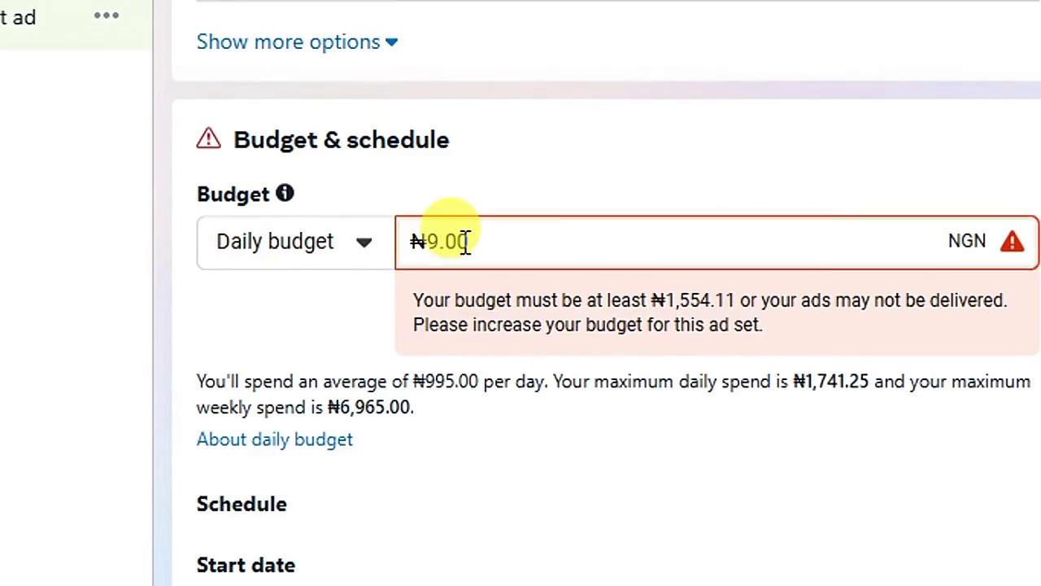
pyautogui.write('3000')
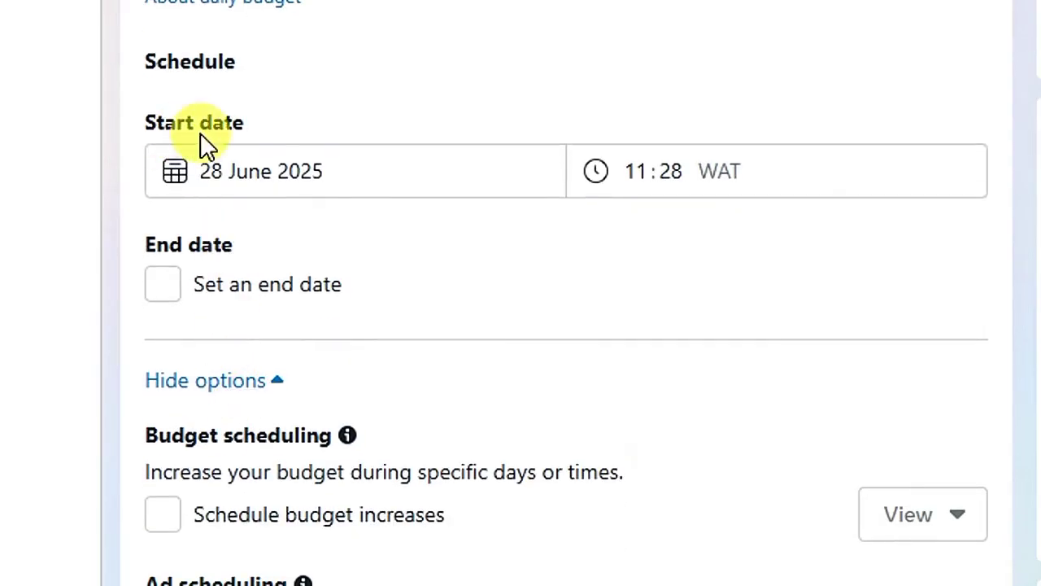
pyautogui.scroll(-2, 366, 488)
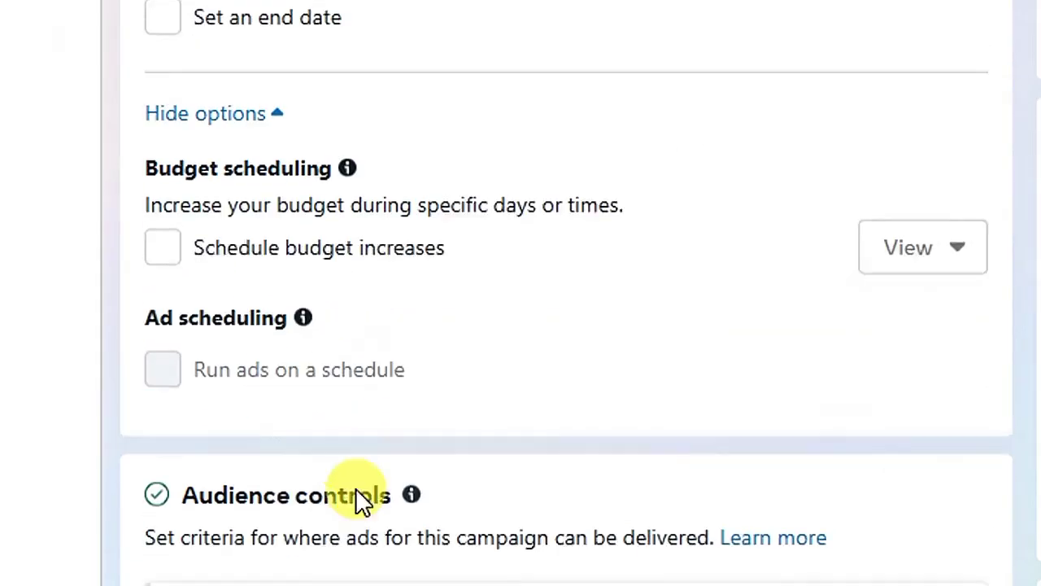
pyautogui.scroll(-6, 355, 497)
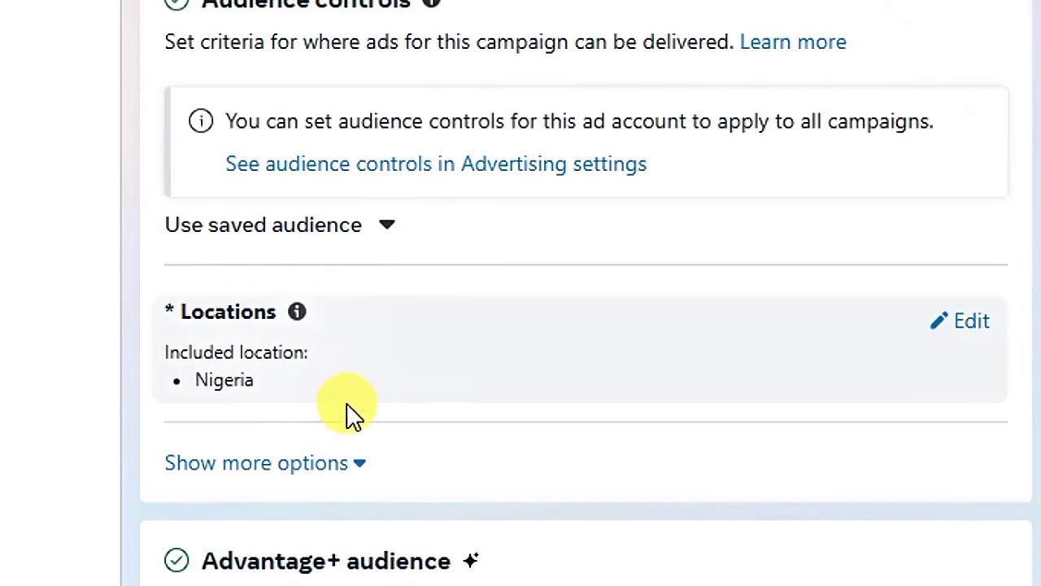
pyautogui.scroll(-2, 346, 415)
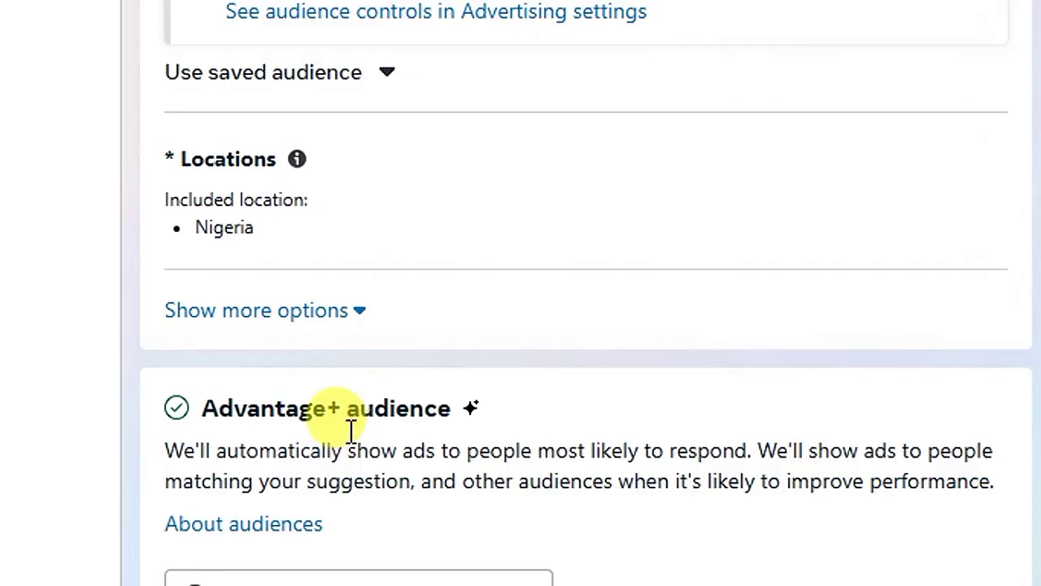
pyautogui.scroll(-5, 350, 431)
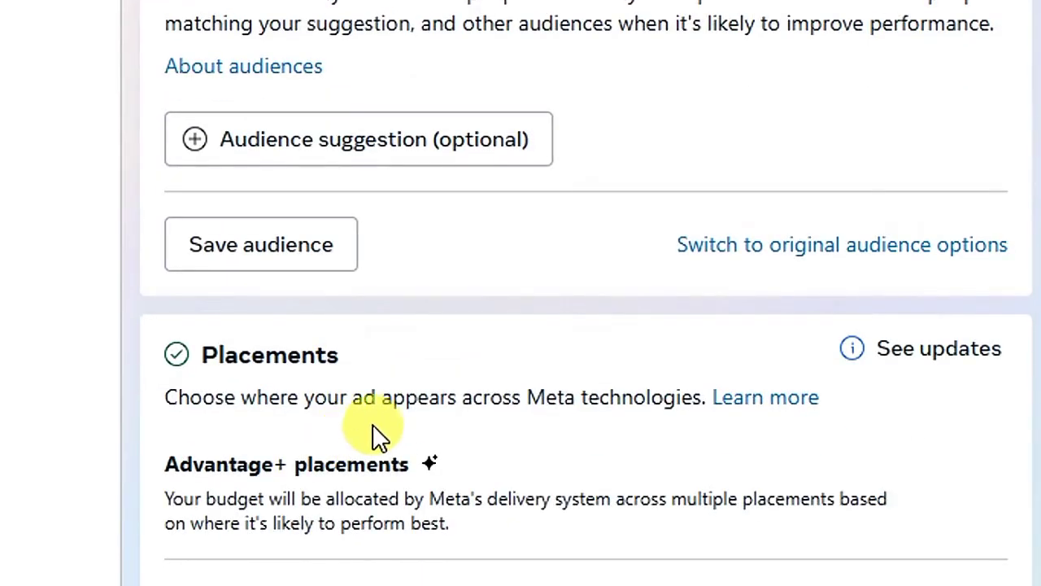
pyautogui.scroll(-3, 266, 488)
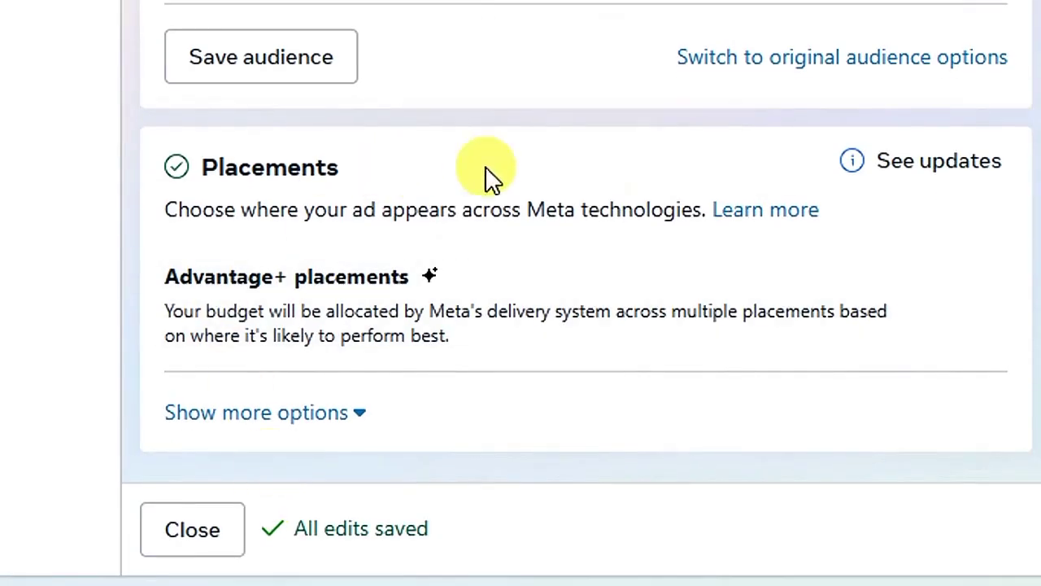
pyautogui.moveTo(264, 291)
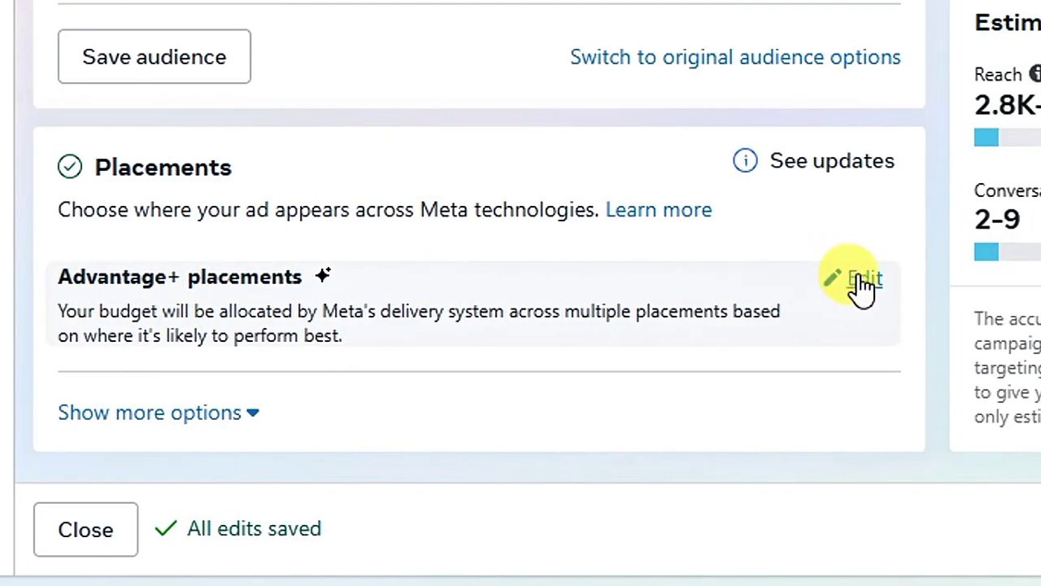
# - Switch to manual placements, unchecking Instagram and Audience Network so Facebook remains
pyautogui.click(862, 285)
pyautogui.scroll(-2, 310, 349)
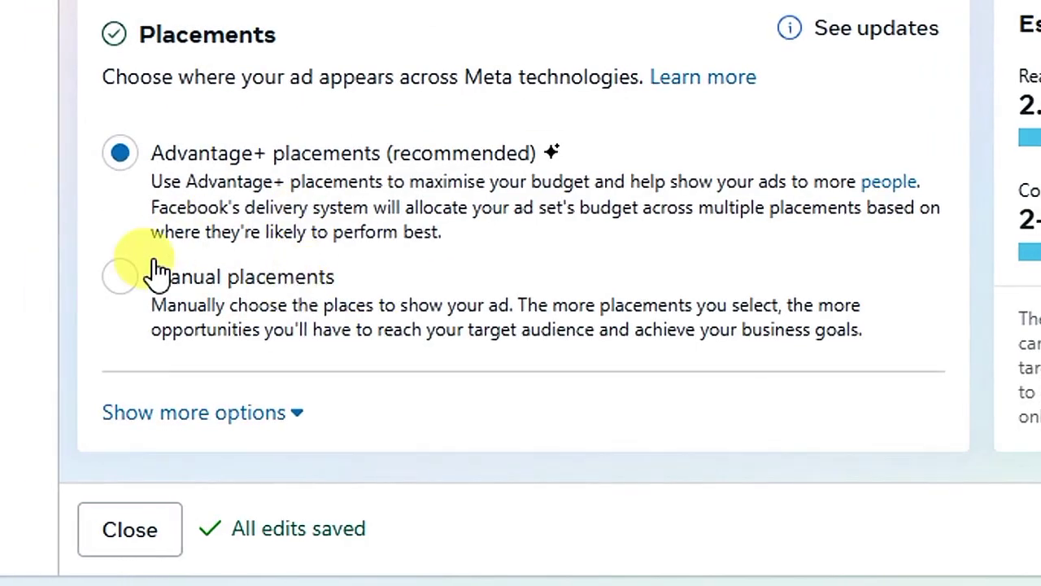
pyautogui.click(119, 276)
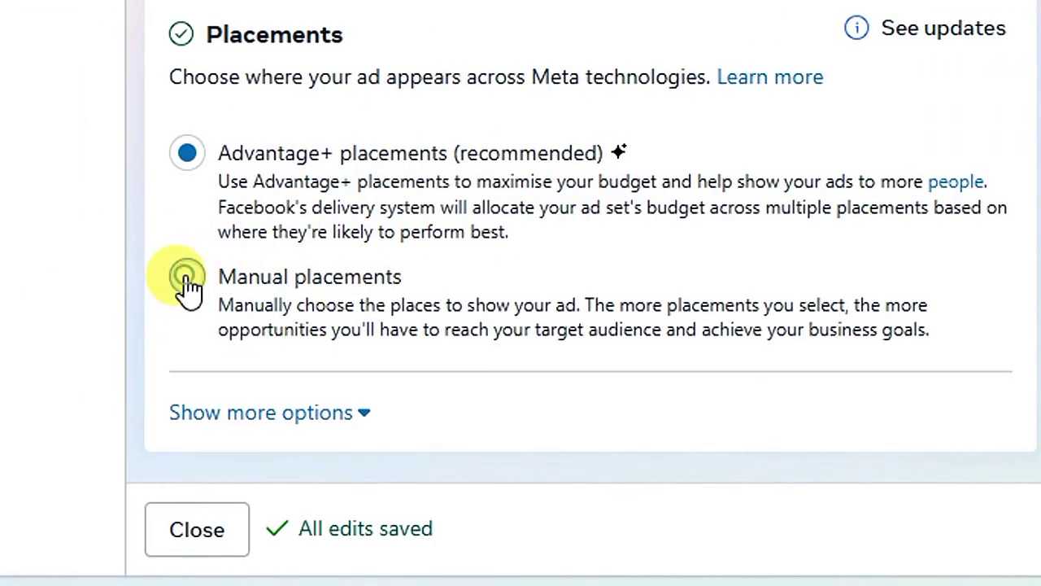
pyautogui.scroll(-5, 249, 167)
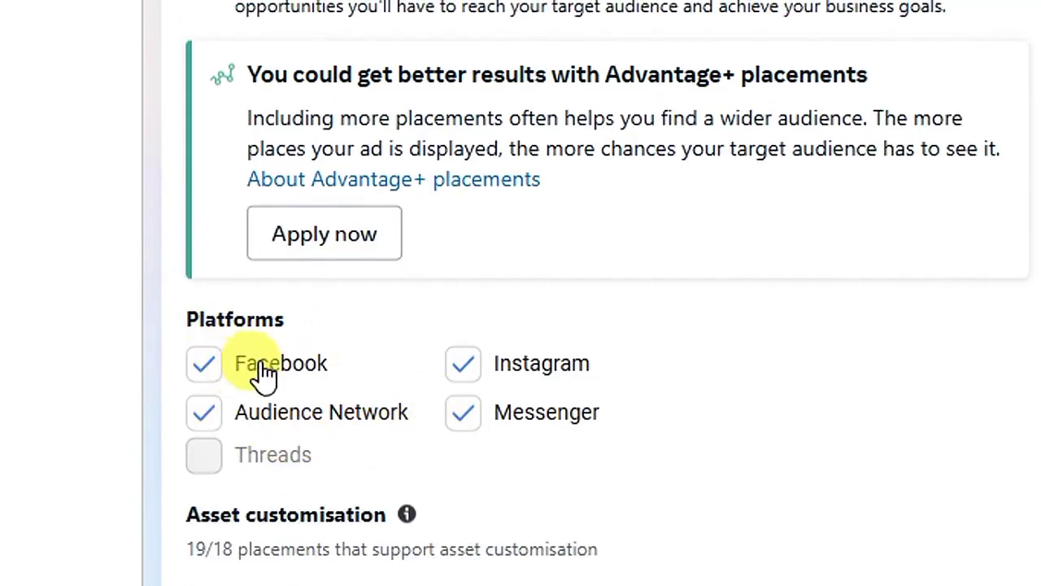
pyautogui.click(468, 376)
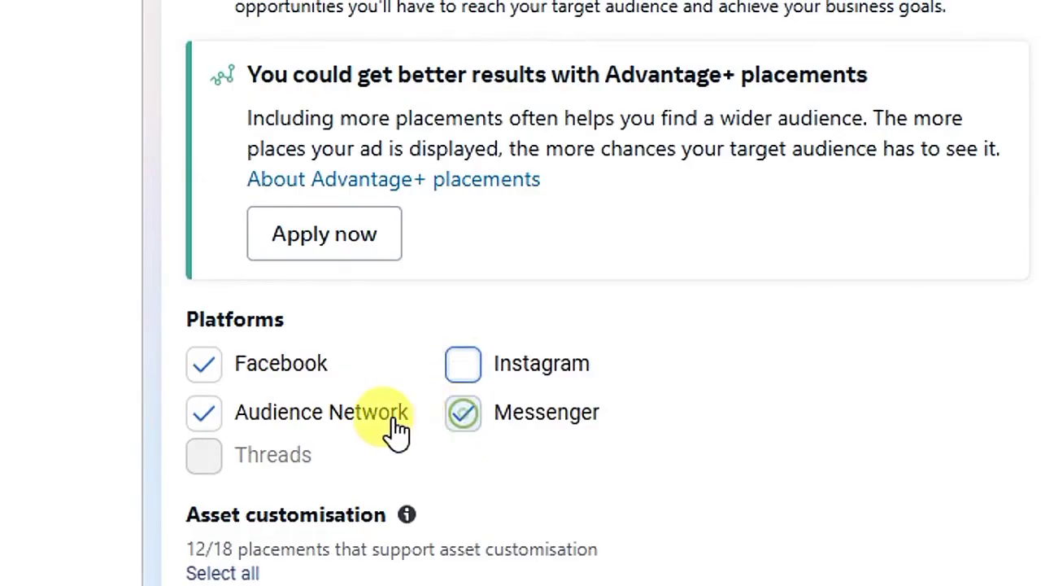
pyautogui.scroll(-3, 209, 429)
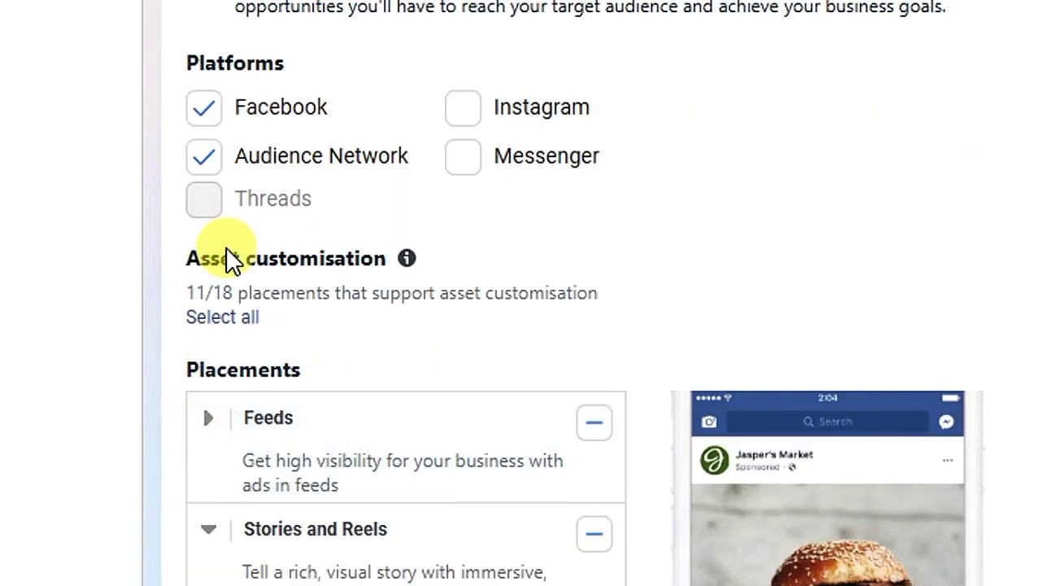
pyautogui.click(204, 157)
pyautogui.scroll(2, 222, 252)
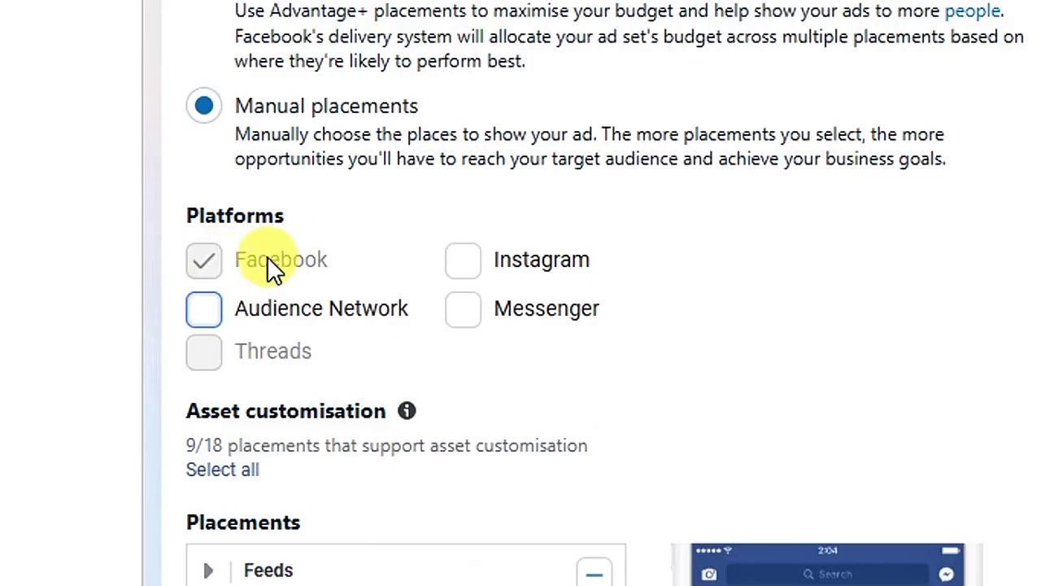
pyautogui.scroll(-10, 204, 415)
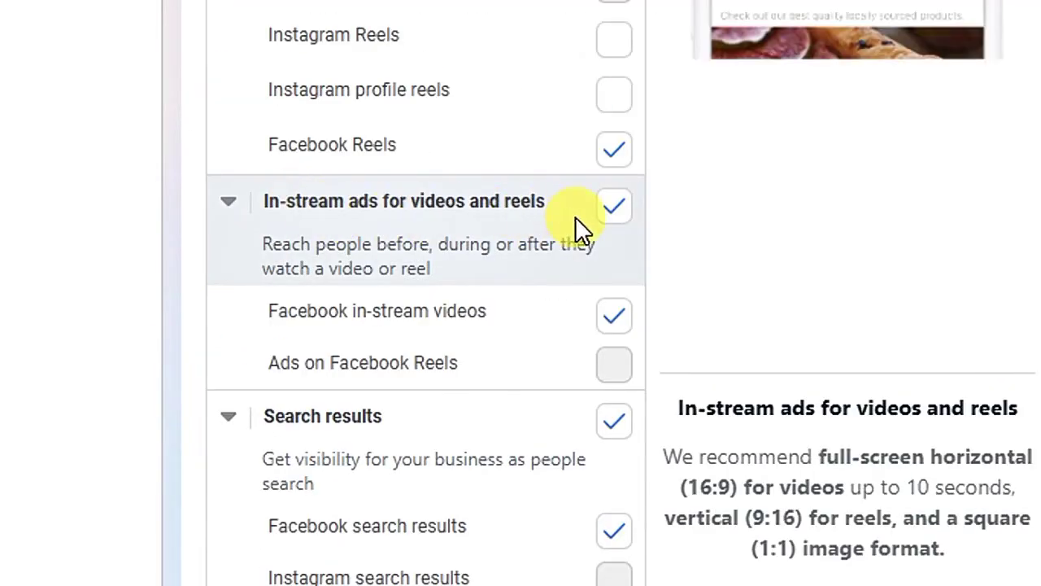
# - Exclude in-stream video ads, then name the ad 'whatsapp ad' with the preselected Facebook Page identity
pyautogui.click(614, 209)
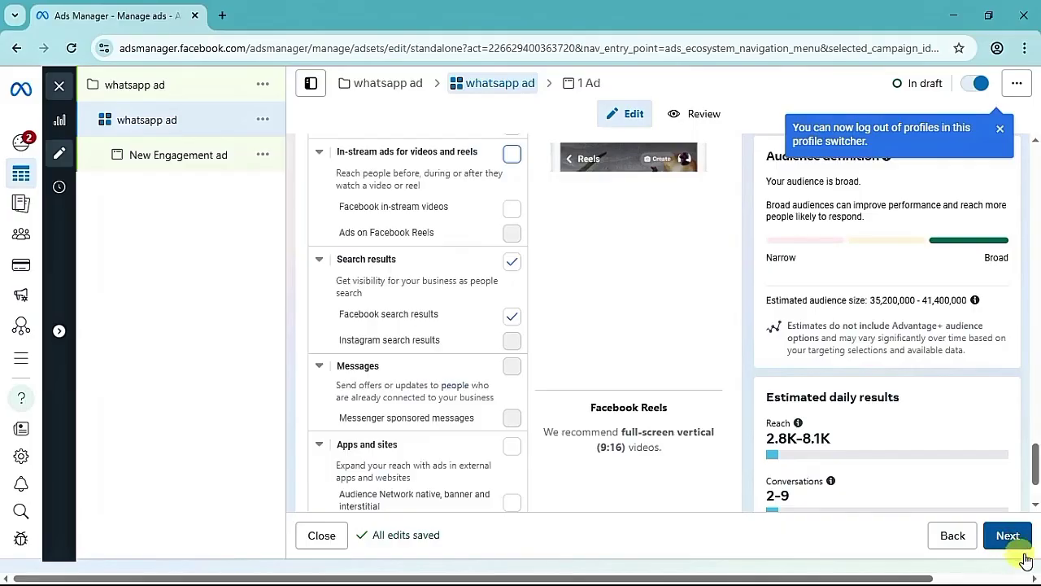
pyautogui.click(1009, 540)
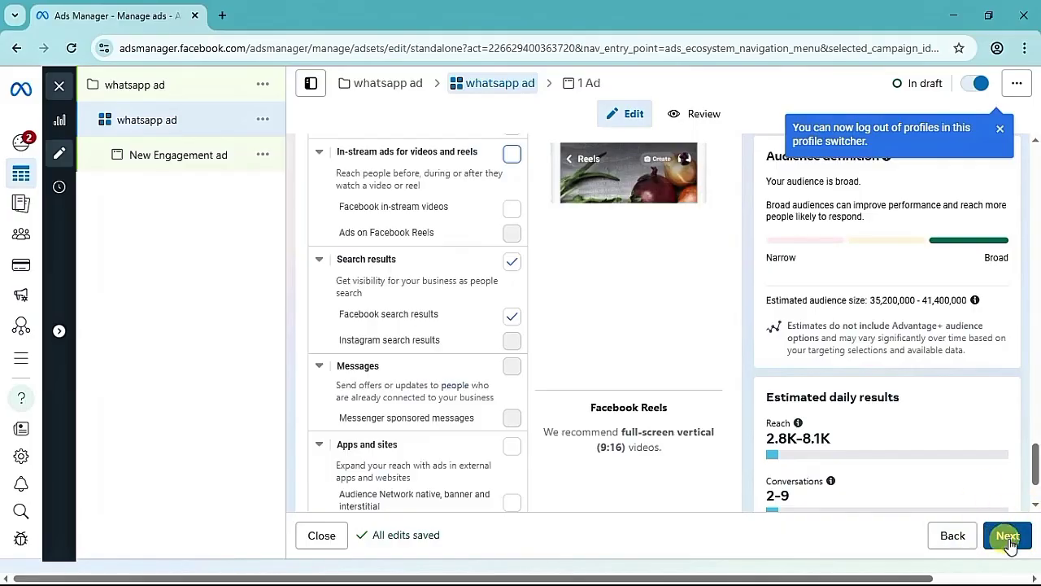
pyautogui.tripleClick(325, 196)
pyautogui.hotkey('ctrl', 'c')
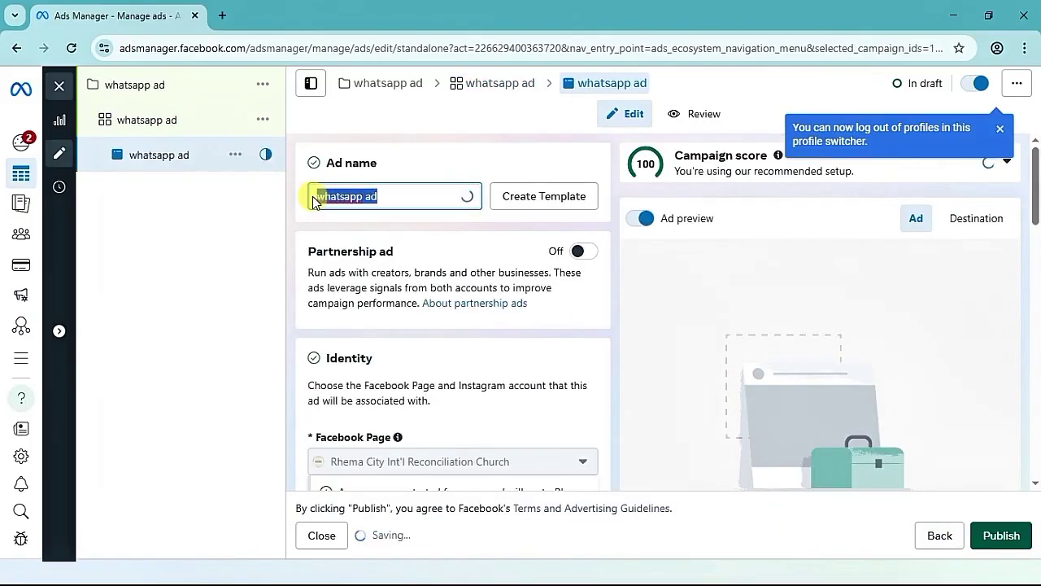
pyautogui.rightClick(344, 189)
pyautogui.click(370, 313)
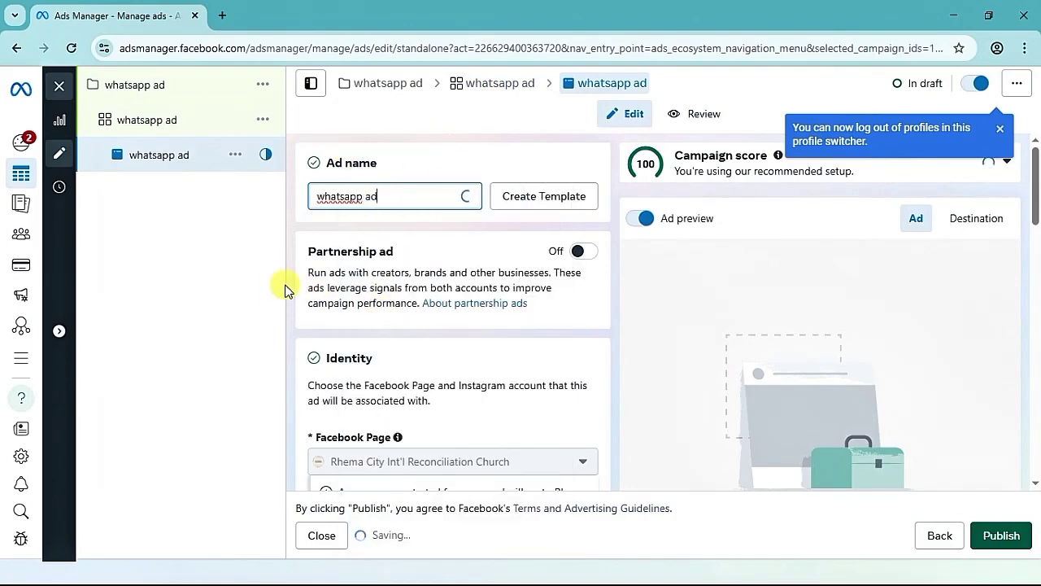
pyautogui.scroll(-1, 293, 303)
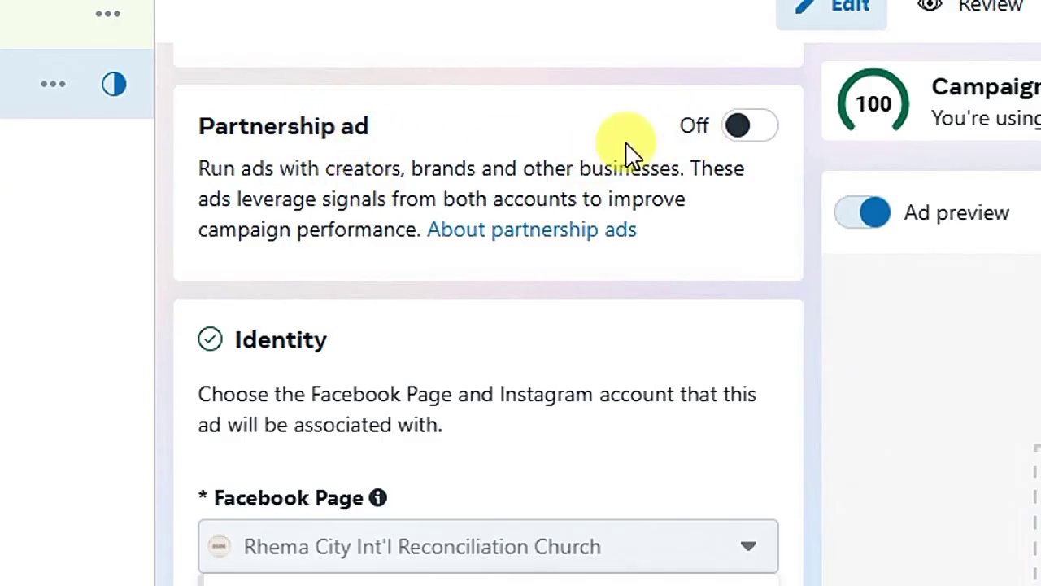
pyautogui.scroll(-2, 437, 336)
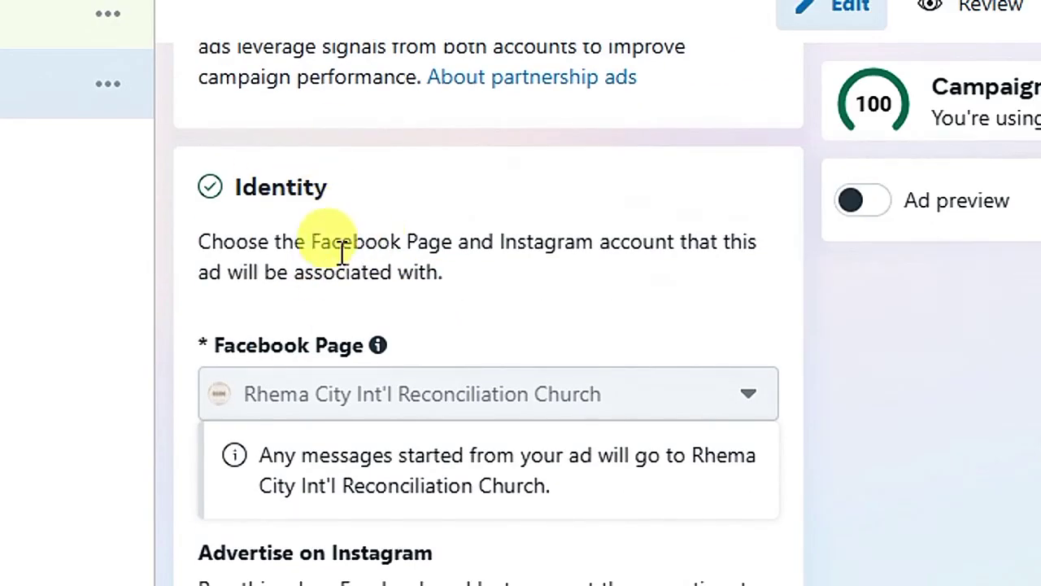
pyautogui.moveTo(378, 382)
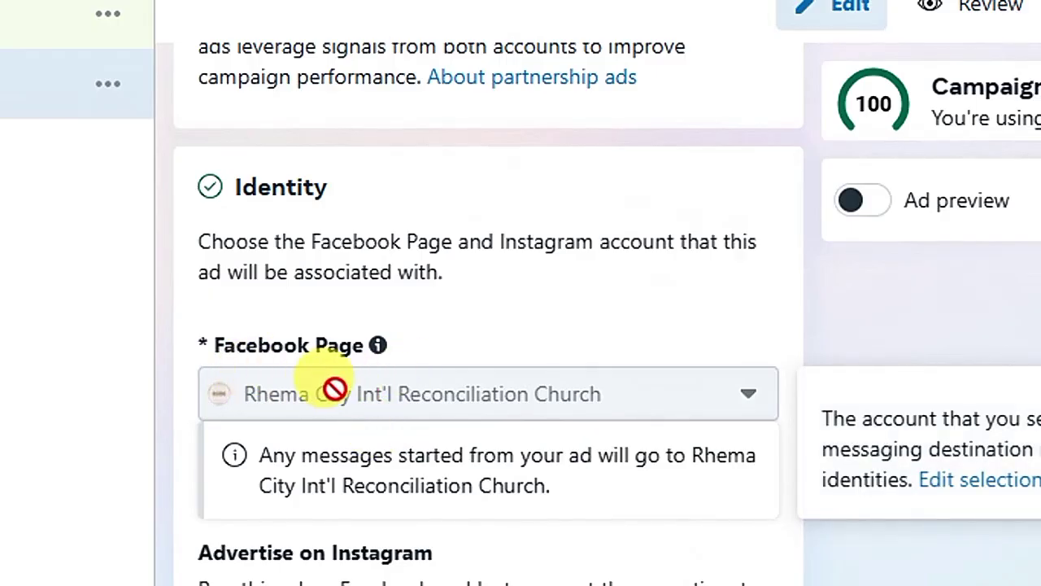
pyautogui.scroll(-7, 174, 448)
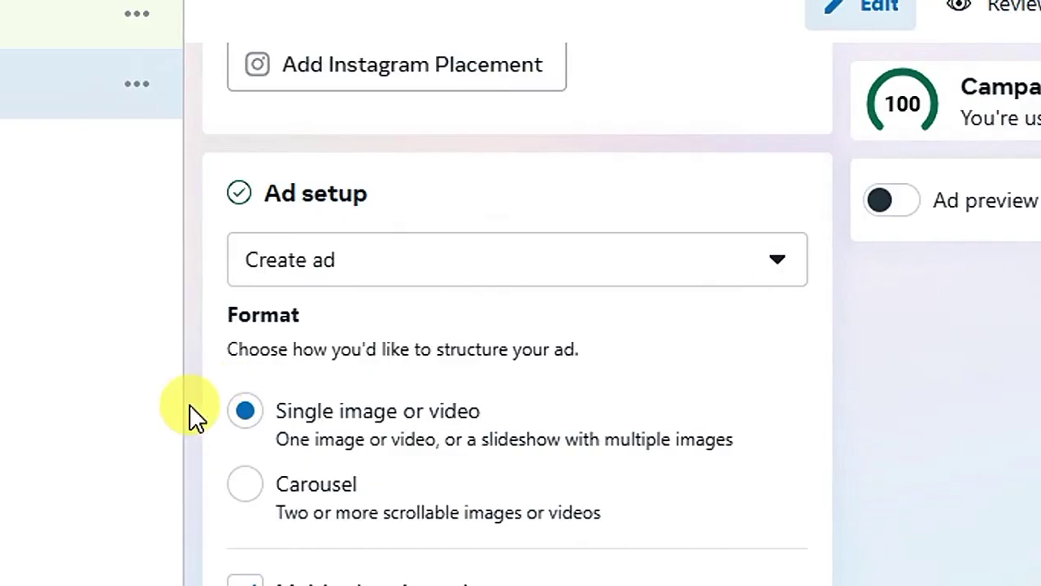
# - Scroll to Message template and review the Start conversations greeting and pre-filled message
pyautogui.scroll(-2, 163, 407)
pyautogui.scroll(2, 163, 406)
pyautogui.scroll(-2, 196, 398)
pyautogui.scroll(-2, 194, 403)
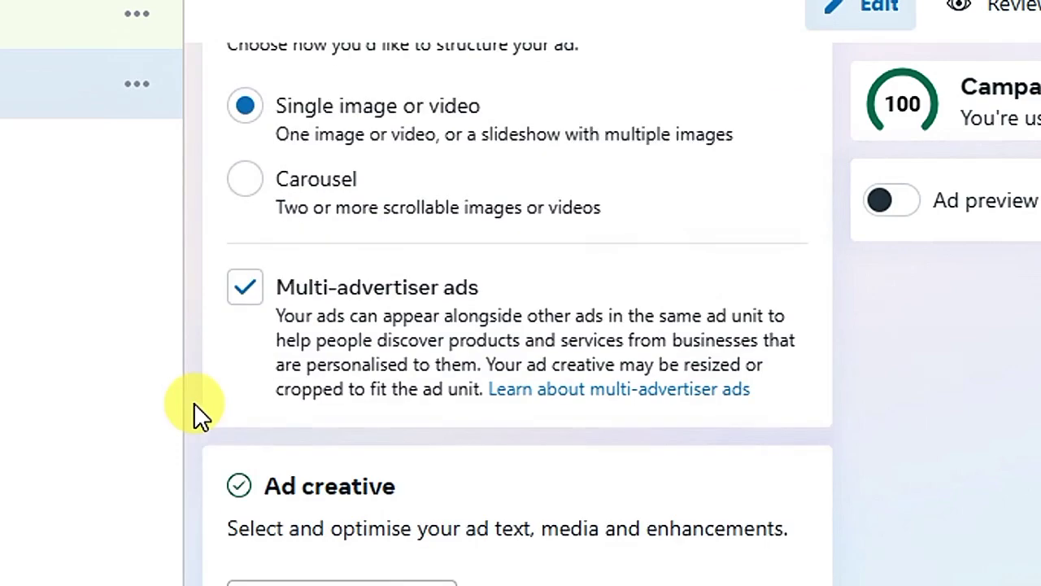
pyautogui.scroll(-4, 194, 403)
pyautogui.scroll(2, 232, 417)
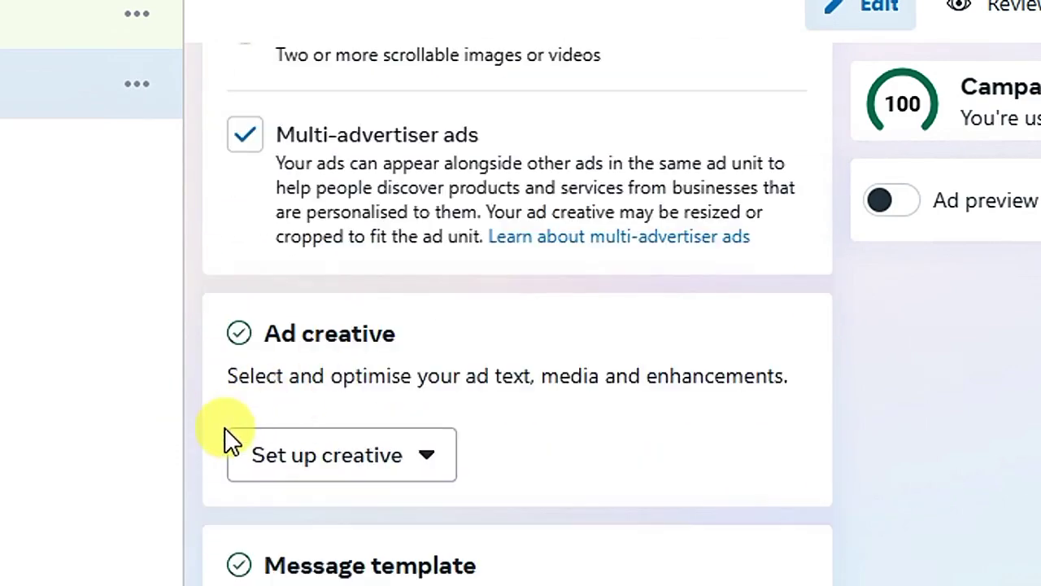
pyautogui.scroll(-5, 205, 427)
pyautogui.scroll(3, 199, 411)
pyautogui.scroll(-2, 192, 397)
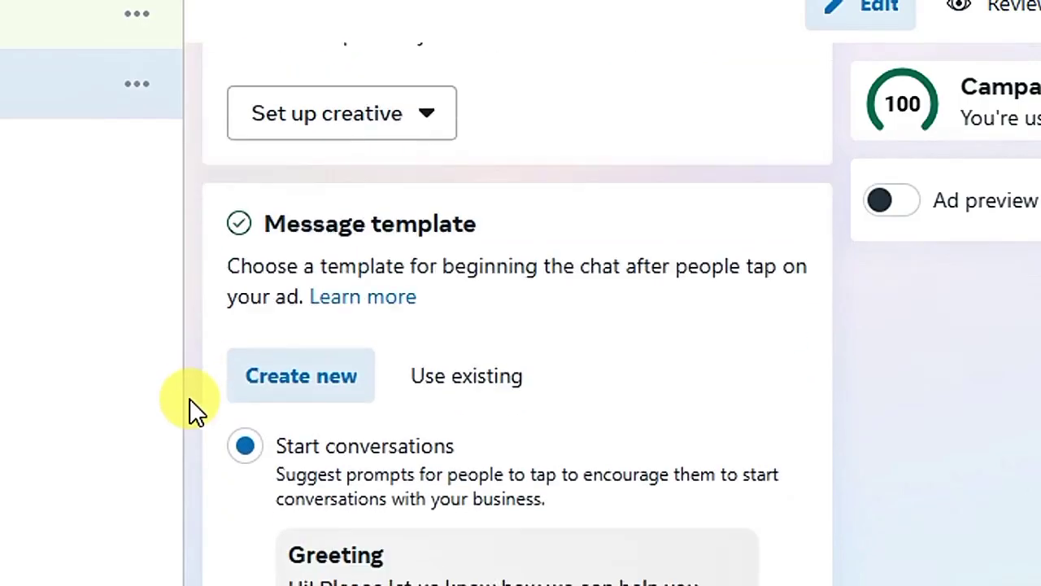
pyautogui.scroll(-1, 196, 407)
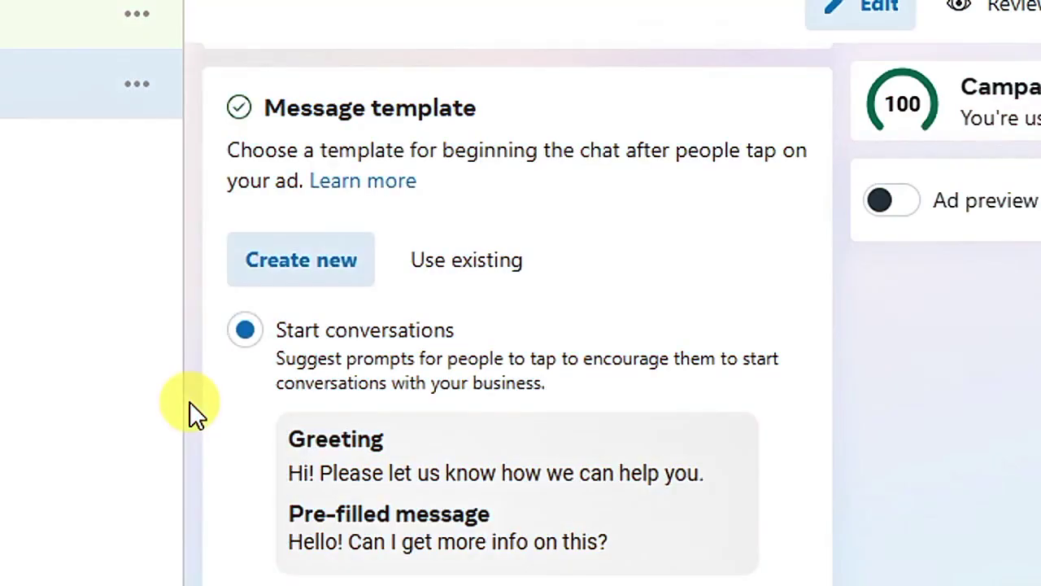
pyautogui.scroll(2, 249, 418)
pyautogui.scroll(-2, 249, 418)
pyautogui.scroll(-2, 251, 472)
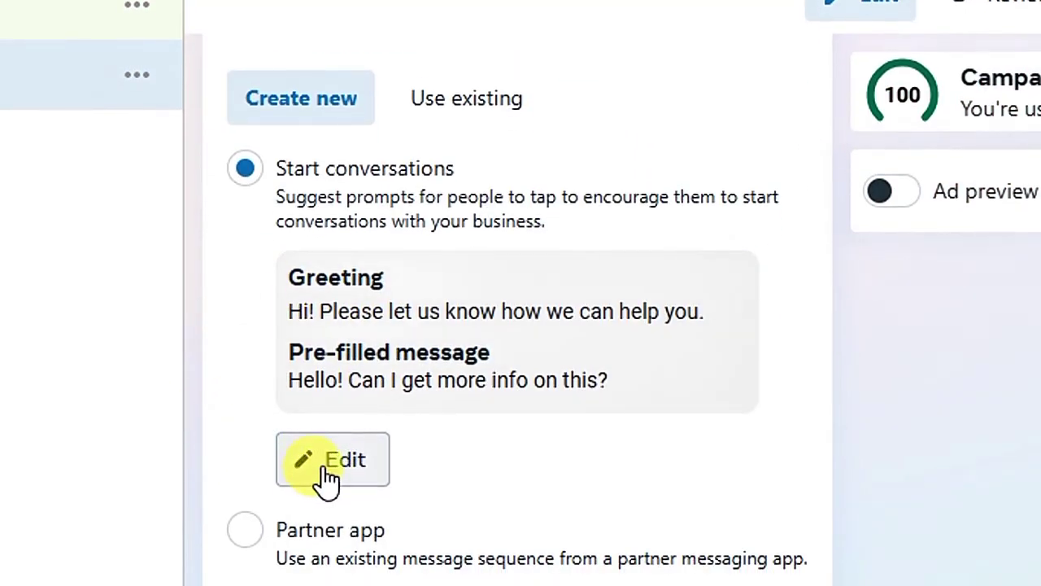
# - Open the Start conversations template for editing and select its greeting text
pyautogui.click(330, 493)
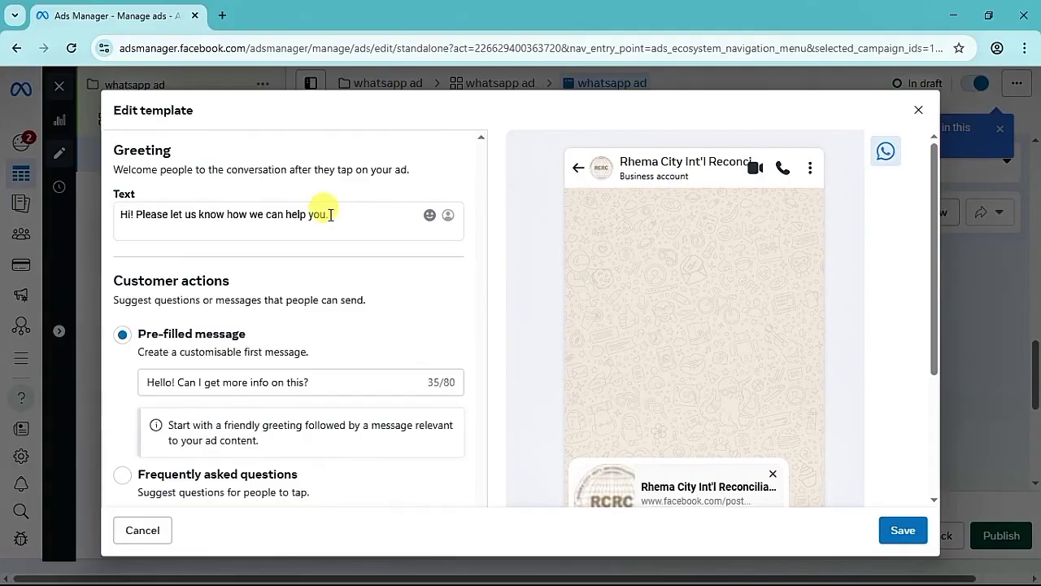
pyautogui.moveTo(329, 214); pyautogui.dragTo(119, 212)
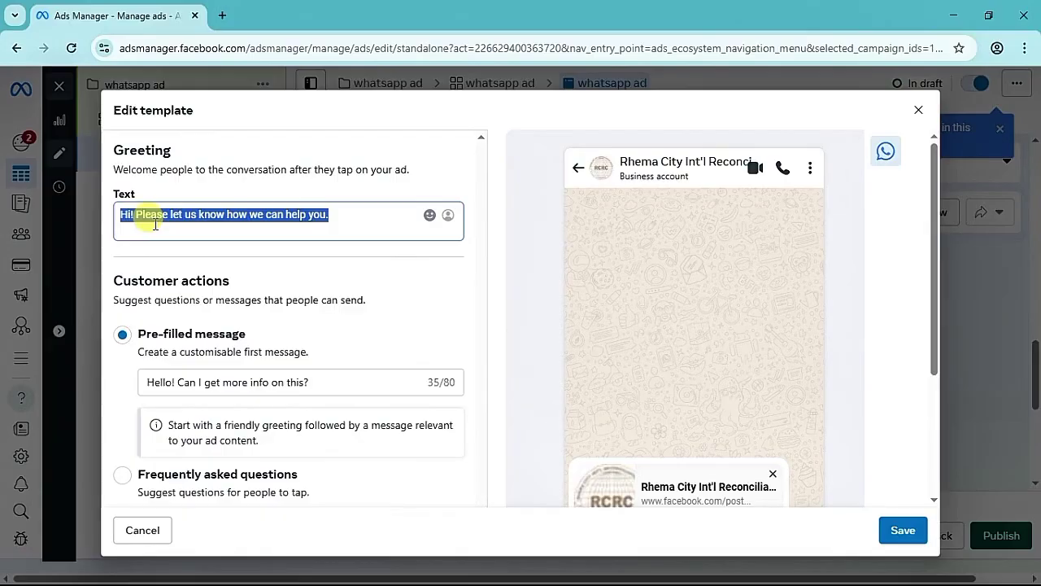
pyautogui.click(341, 215)
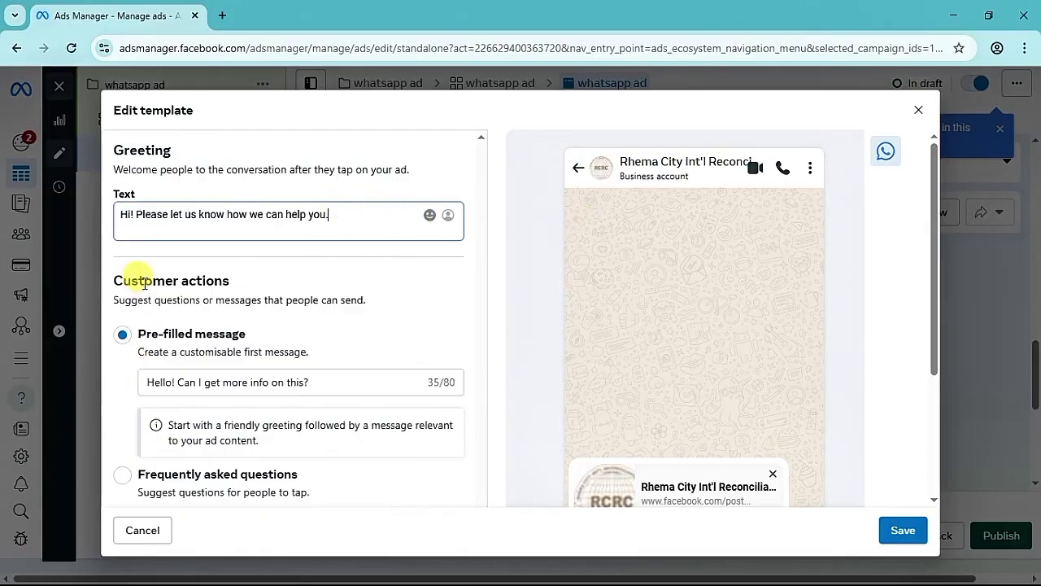
pyautogui.click(147, 421)
pyautogui.scroll(-2, 151, 379)
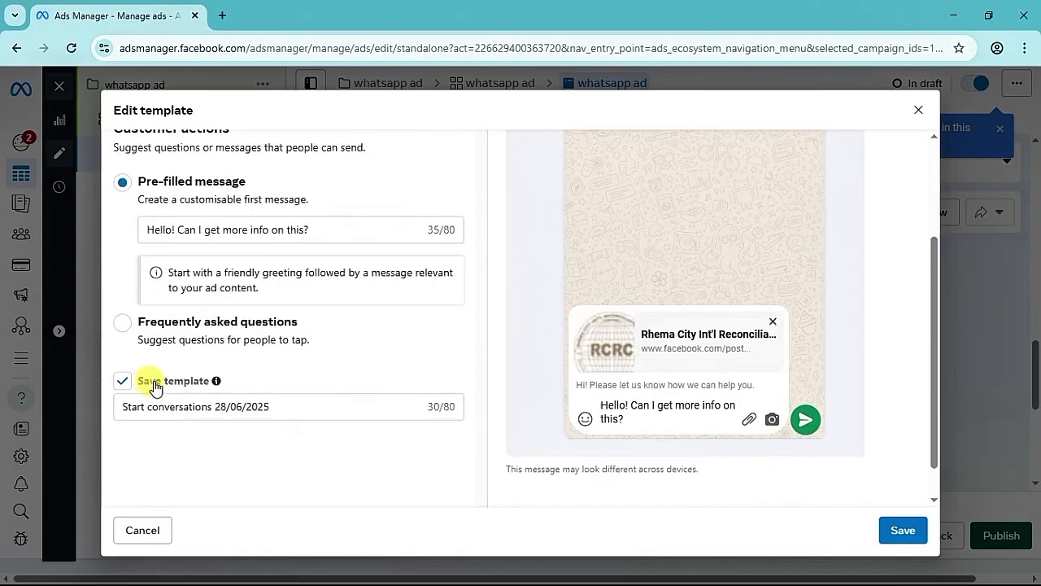
pyautogui.scroll(2, 155, 385)
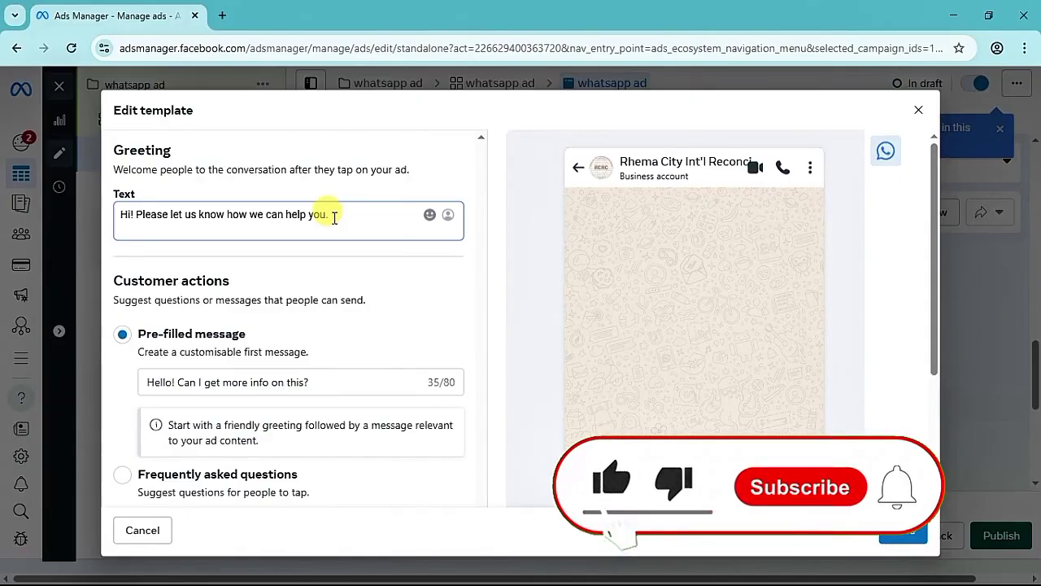
pyautogui.scroll(-2, 309, 325)
pyautogui.scroll(2, 300, 346)
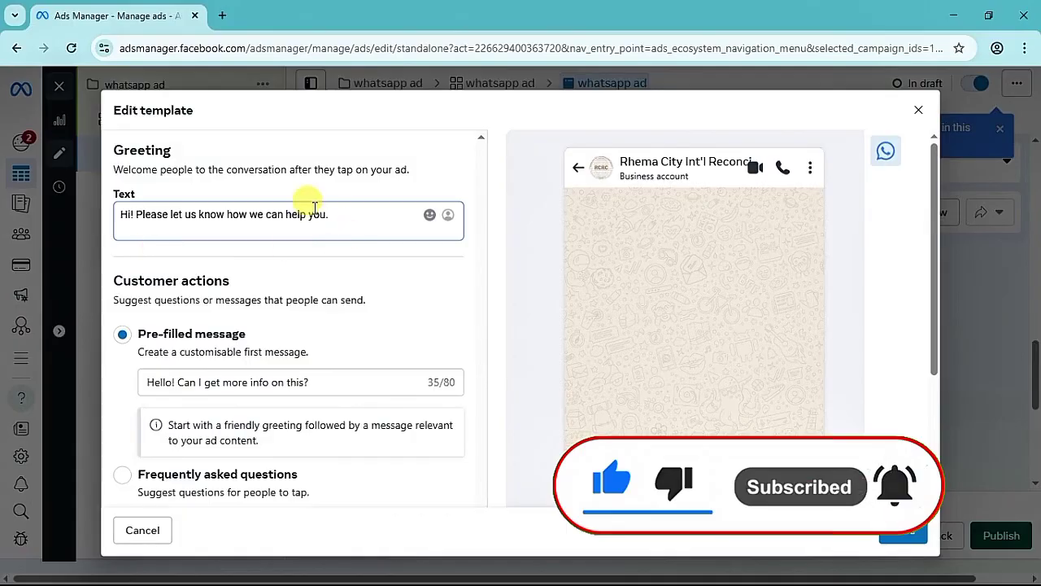
pyautogui.moveTo(328, 214); pyautogui.dragTo(118, 216)
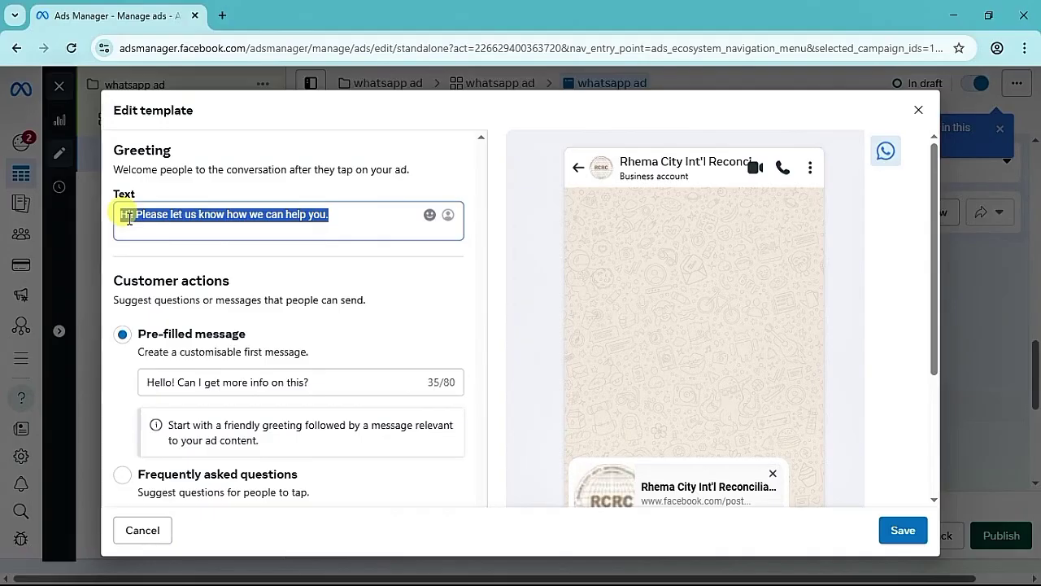
pyautogui.moveTo(349, 216); pyautogui.dragTo(114, 214)
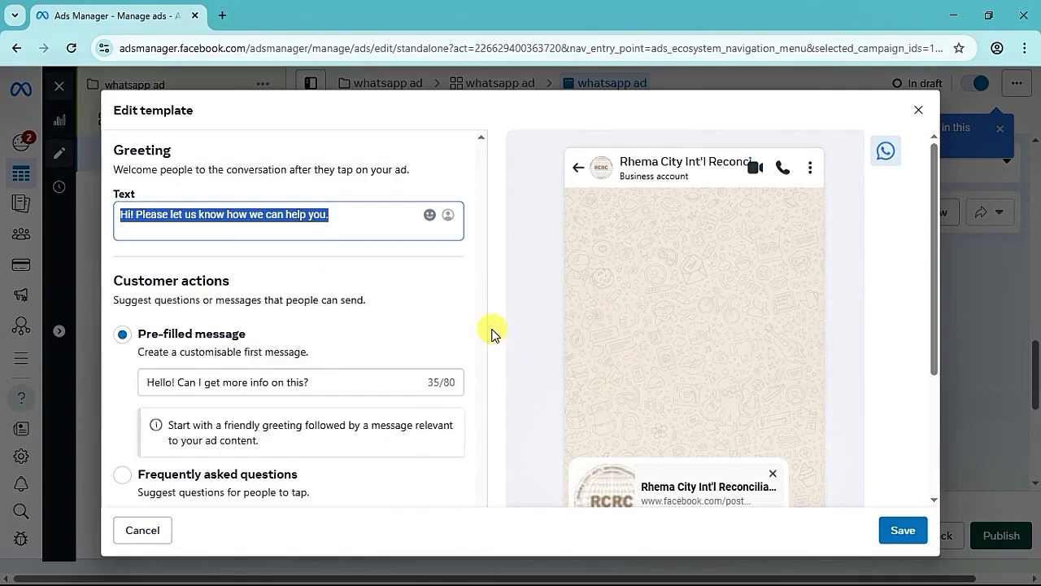
pyautogui.scroll(-1, 174, 298)
pyautogui.scroll(1, 145, 284)
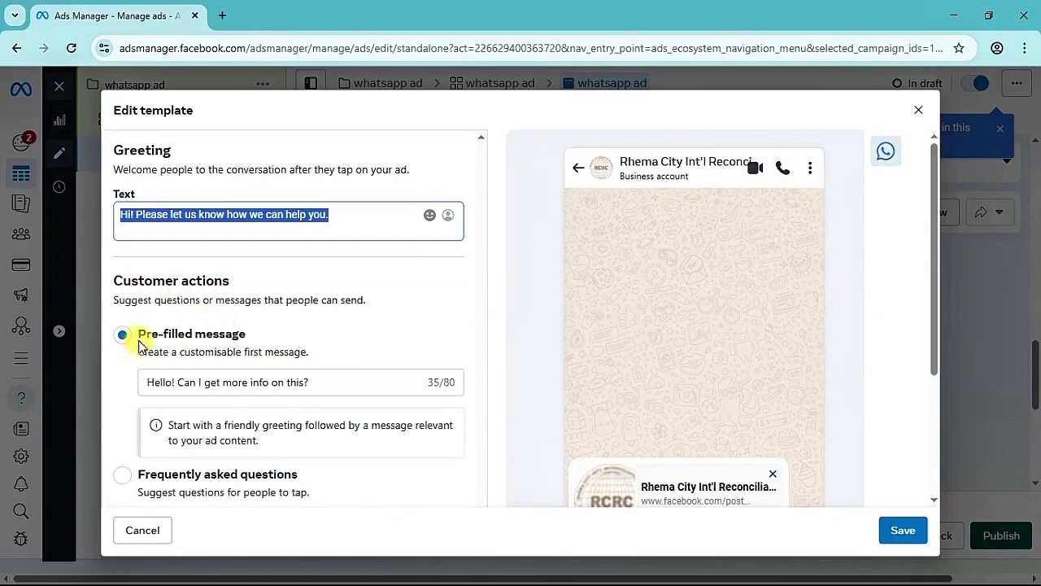
# - Keep the pre-filled message 'Hello! Can I get more info on this?' and save the template as Start conversations 28/06/2025
pyautogui.scroll(-3, 407, 318)
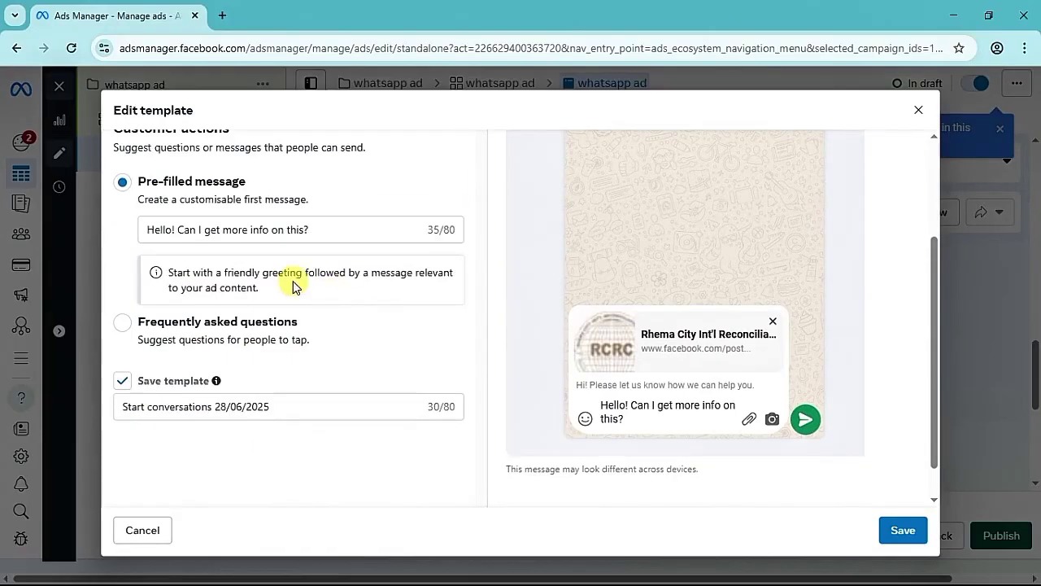
pyautogui.scroll(2, 326, 301)
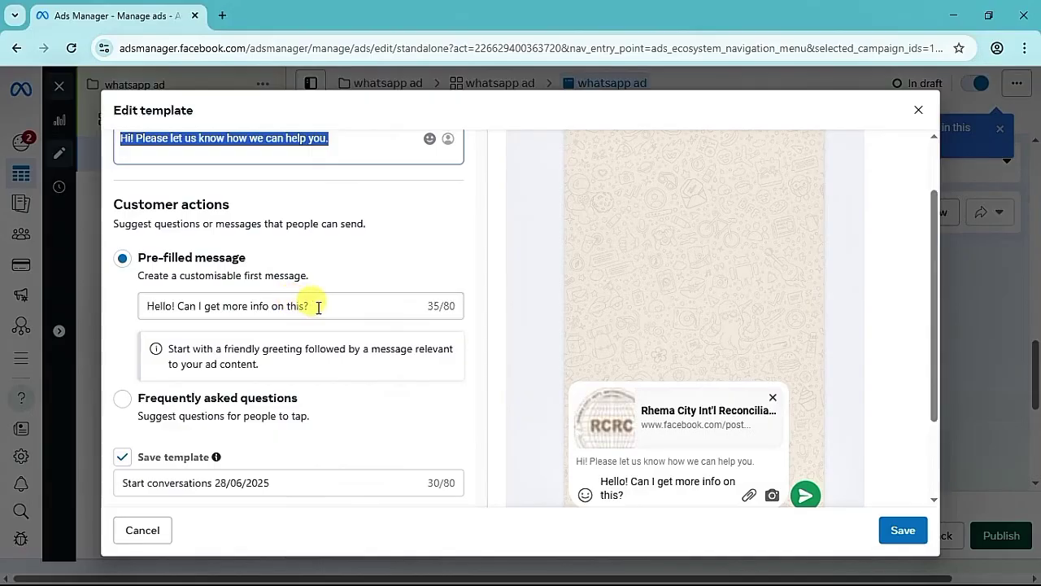
pyautogui.moveTo(318, 307); pyautogui.dragTo(137, 311)
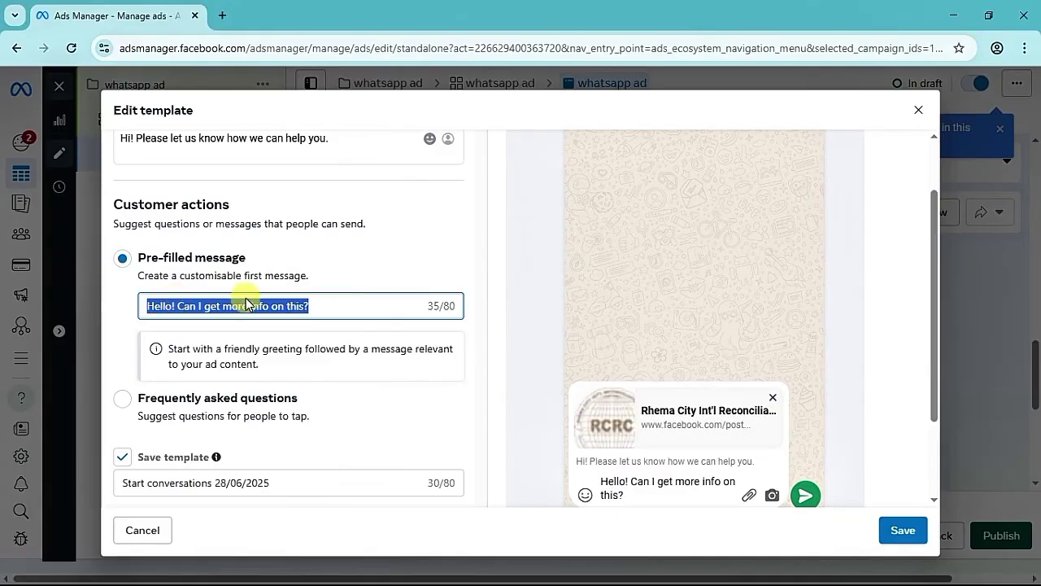
pyautogui.click(316, 308)
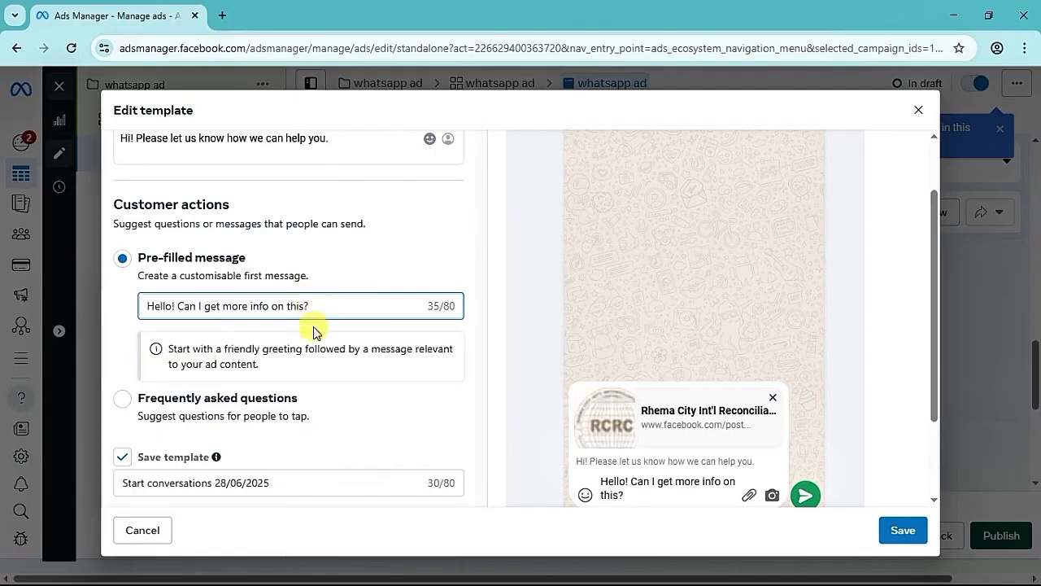
pyautogui.scroll(-2, 307, 358)
pyautogui.scroll(3, 313, 346)
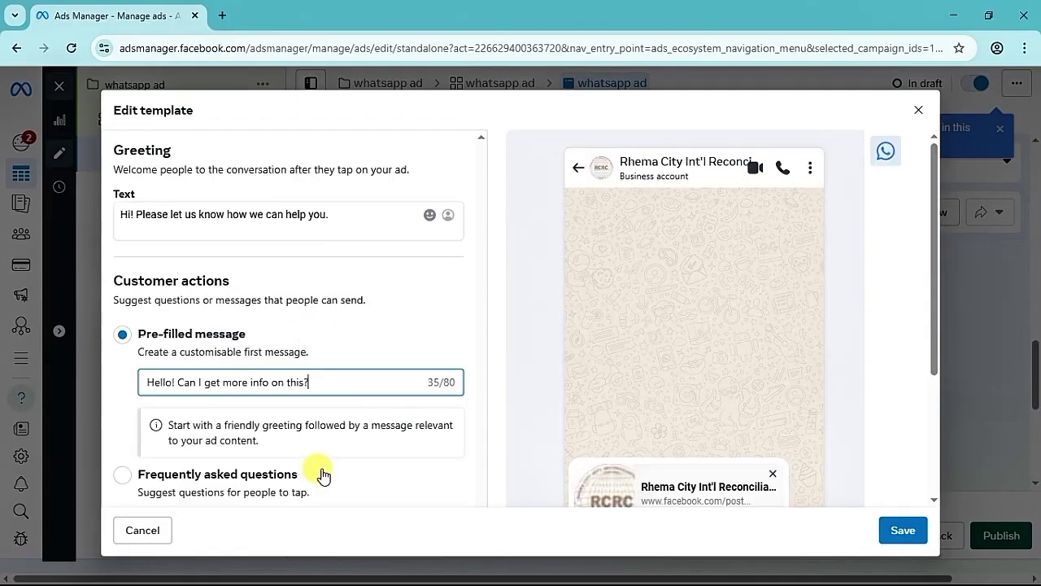
pyautogui.scroll(-3, 318, 431)
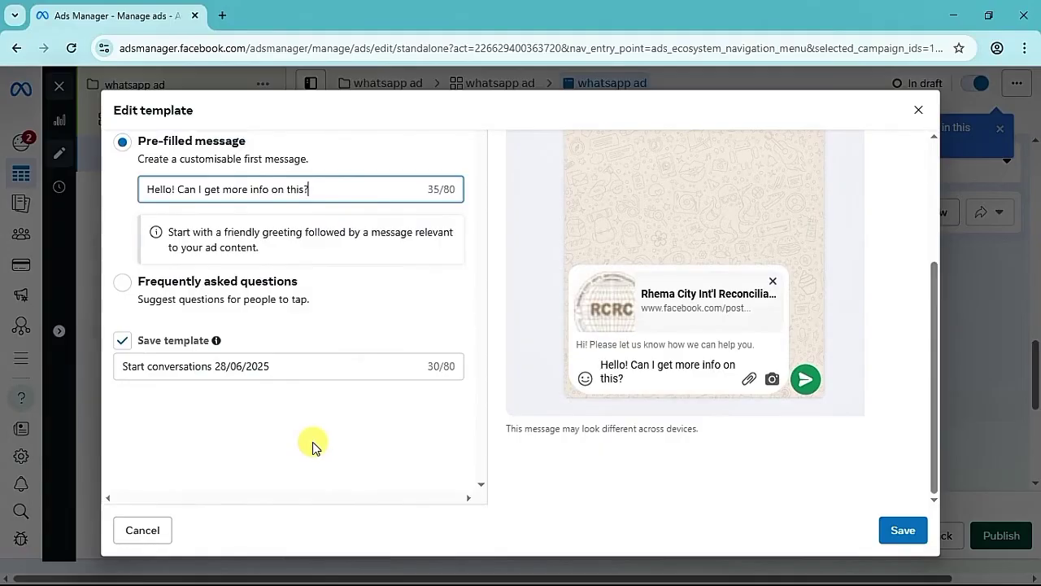
pyautogui.scroll(3, 383, 480)
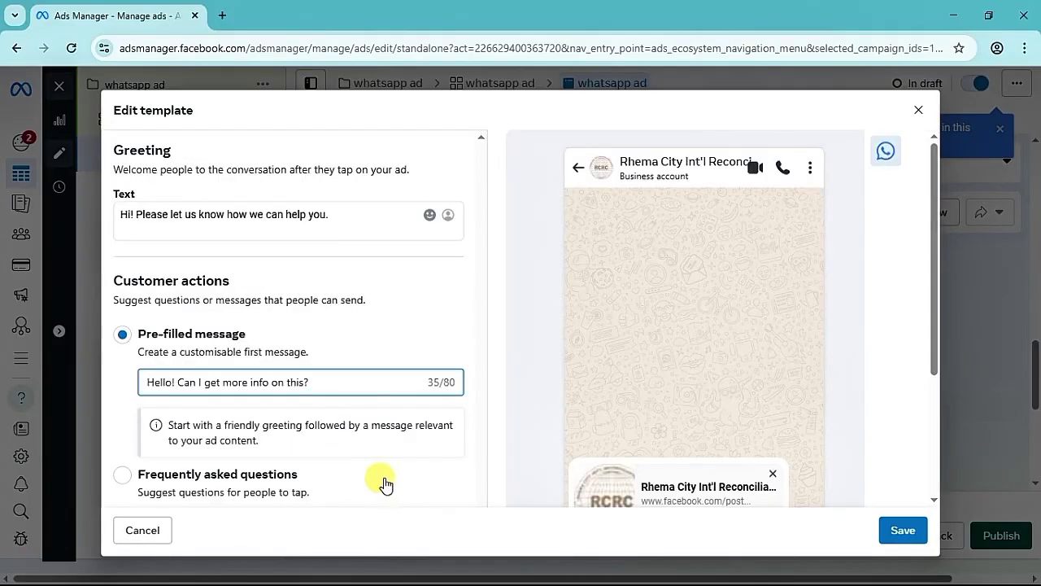
pyautogui.scroll(-2, 302, 472)
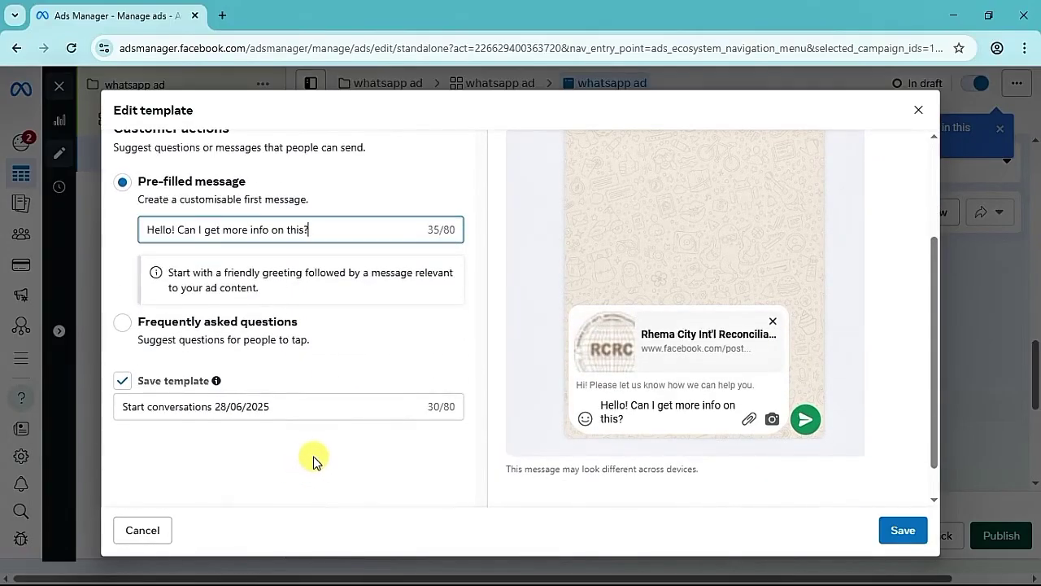
pyautogui.scroll(-2, 316, 462)
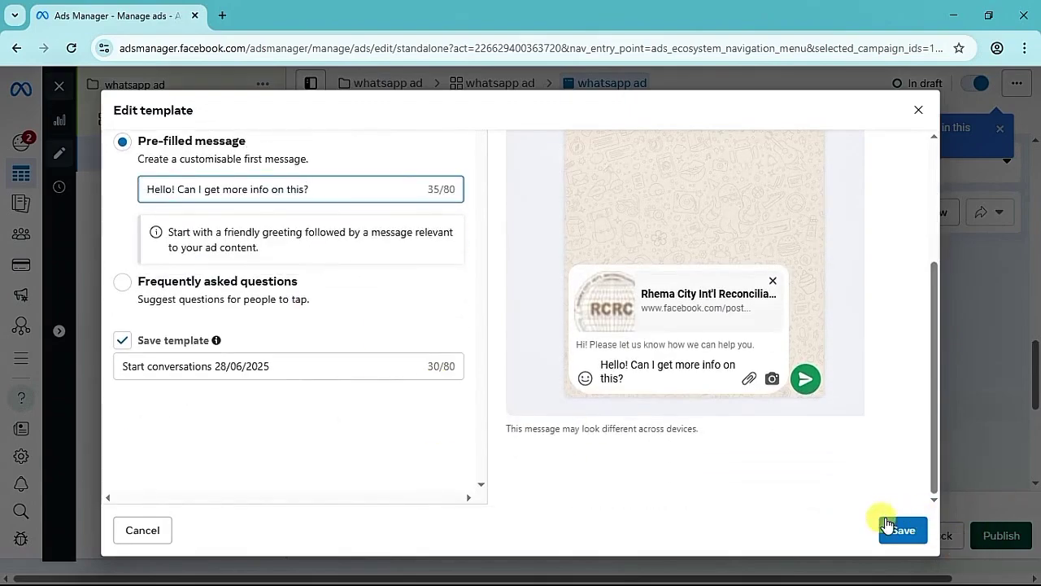
pyautogui.click(897, 533)
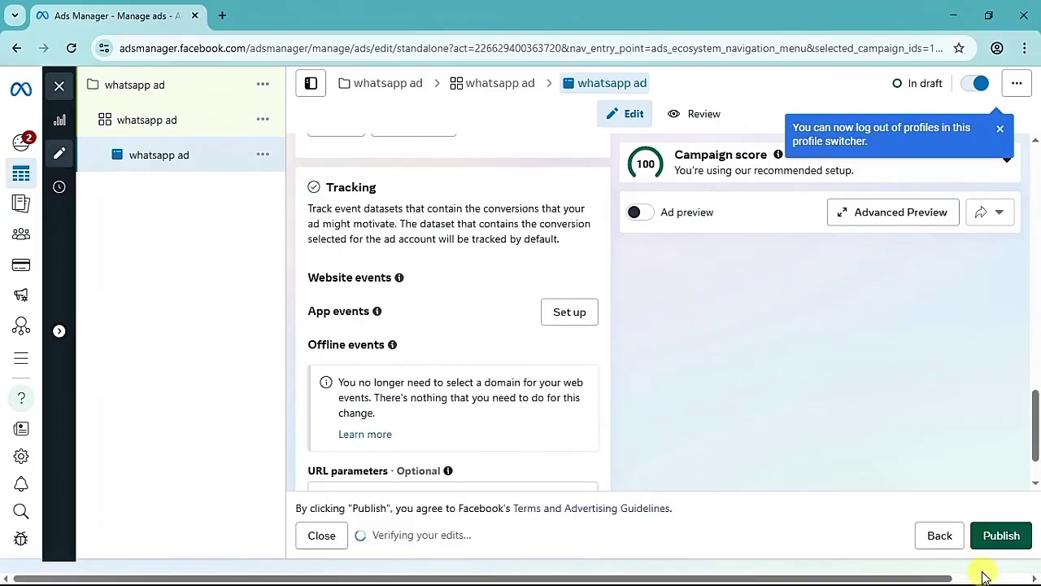
# - Confirm the save to close the template editor and return to the ad form
pyautogui.click(1024, 533)
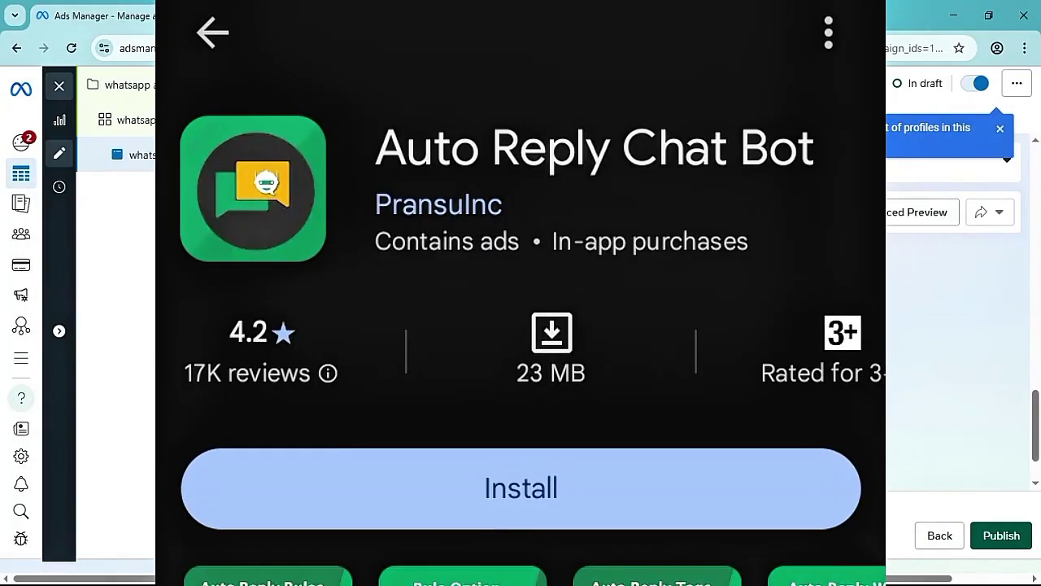
pyautogui.scroll(8, 1037, 404)
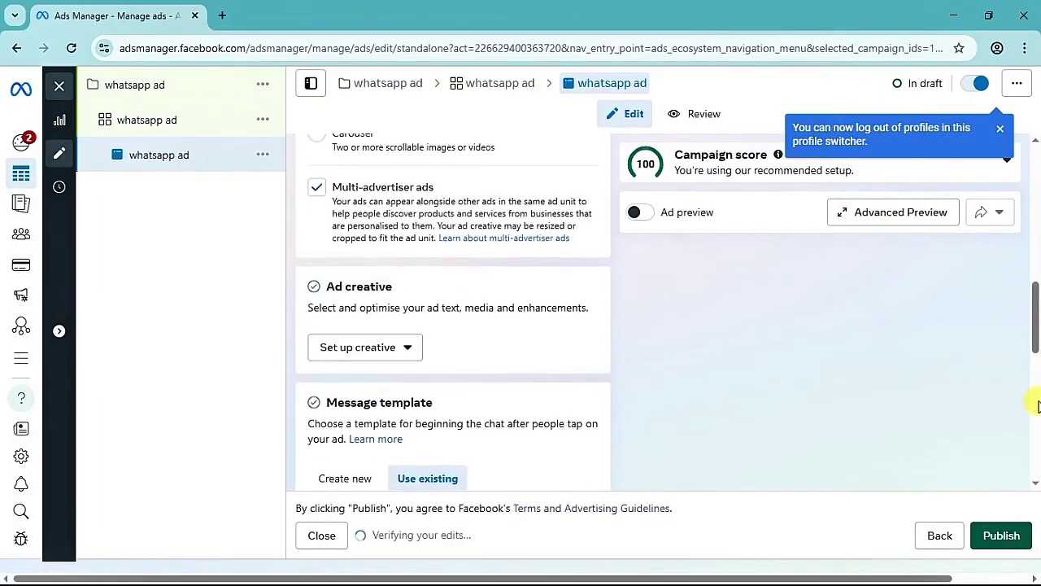